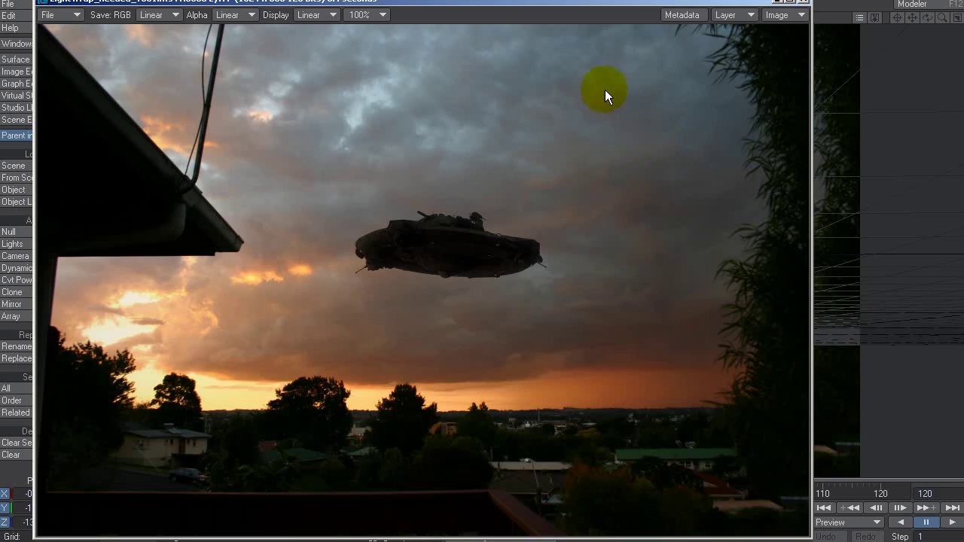
Show the layer 3 render of LightWrap_needed_v001 and magnify it to 300% around the spaceship.
click(729, 15)
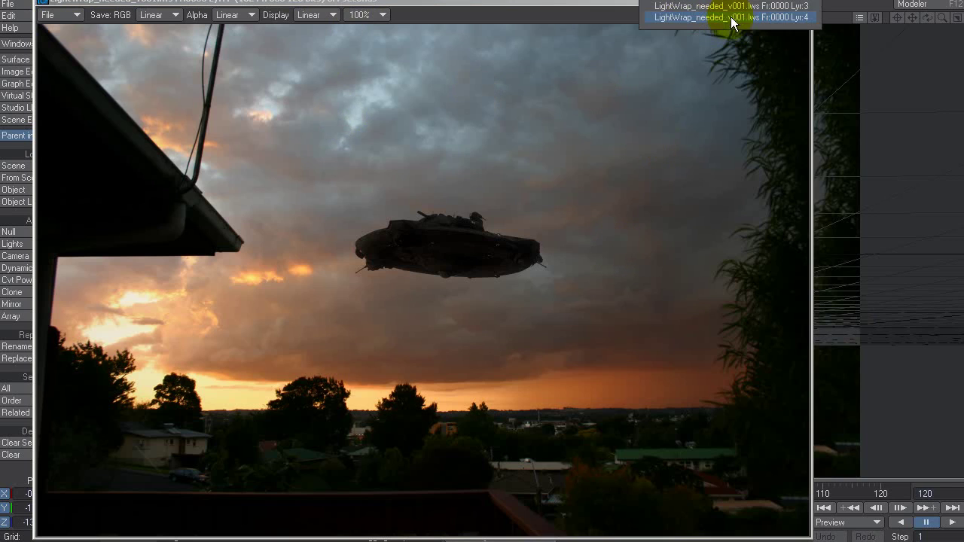
click(732, 6)
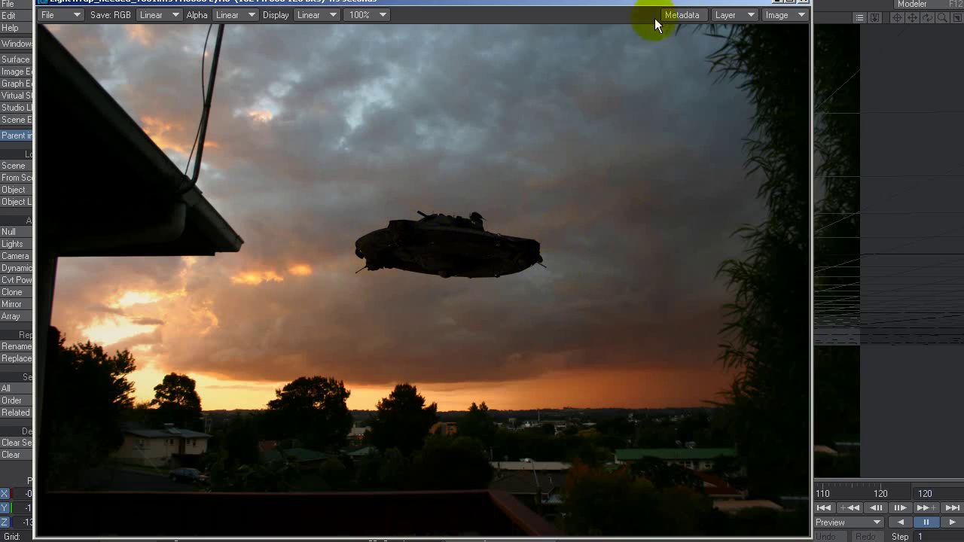
click(383, 16)
click(384, 41)
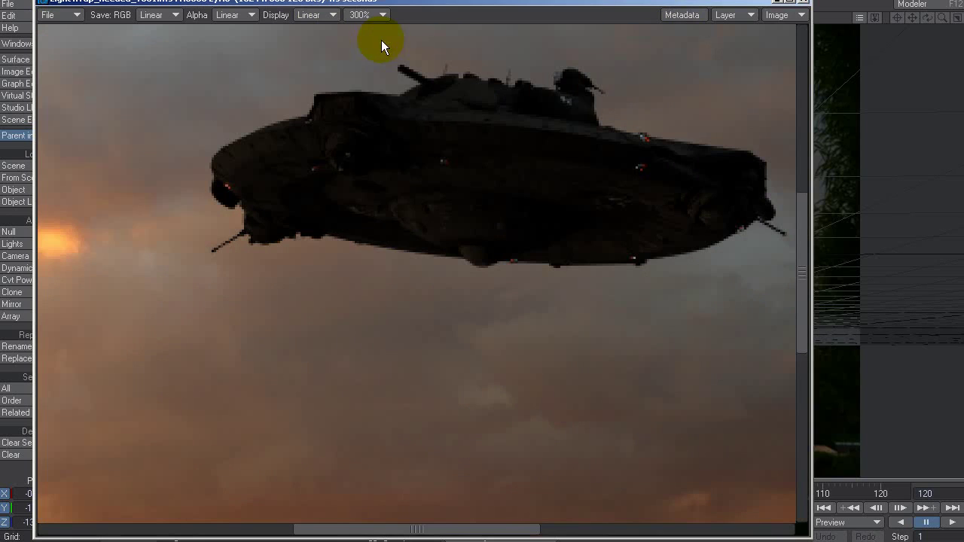
drag(457, 528, 486, 530)
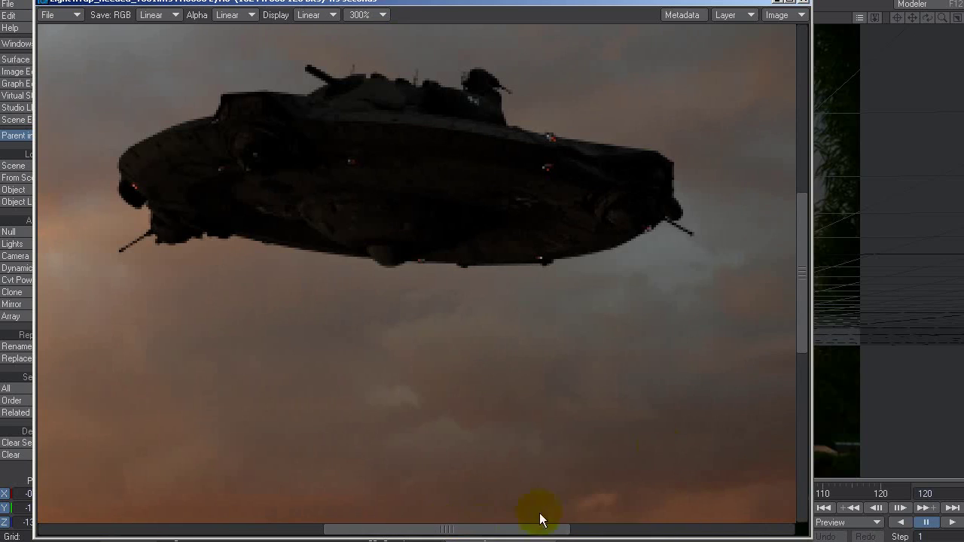
drag(804, 309, 805, 281)
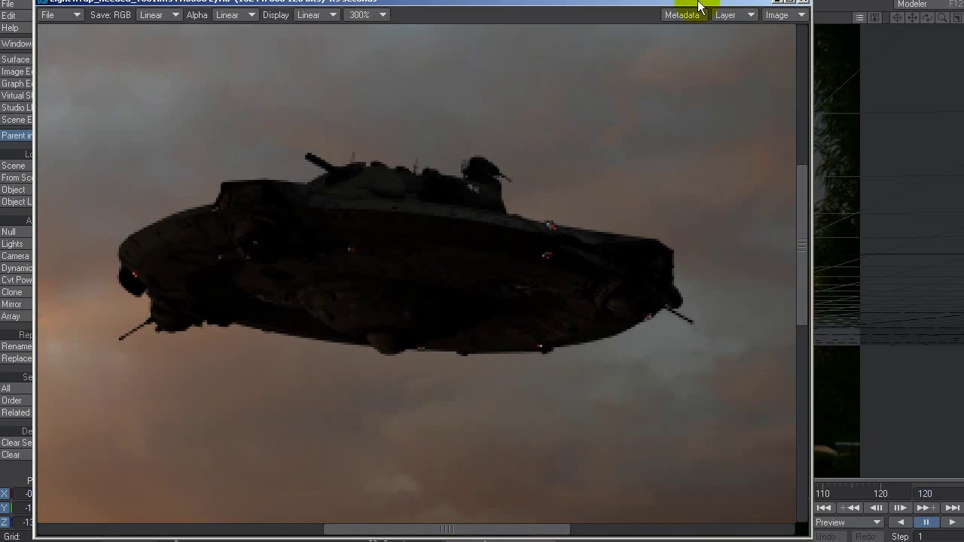
Compare the spaceship's edges between the layer 4 and layer 3 renders, and close the render viewer.
click(776, 16)
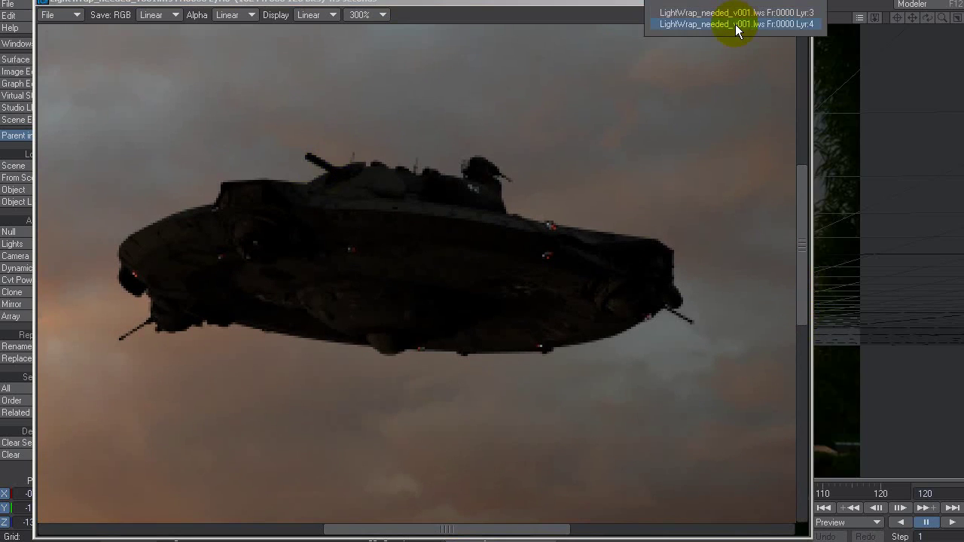
click(735, 25)
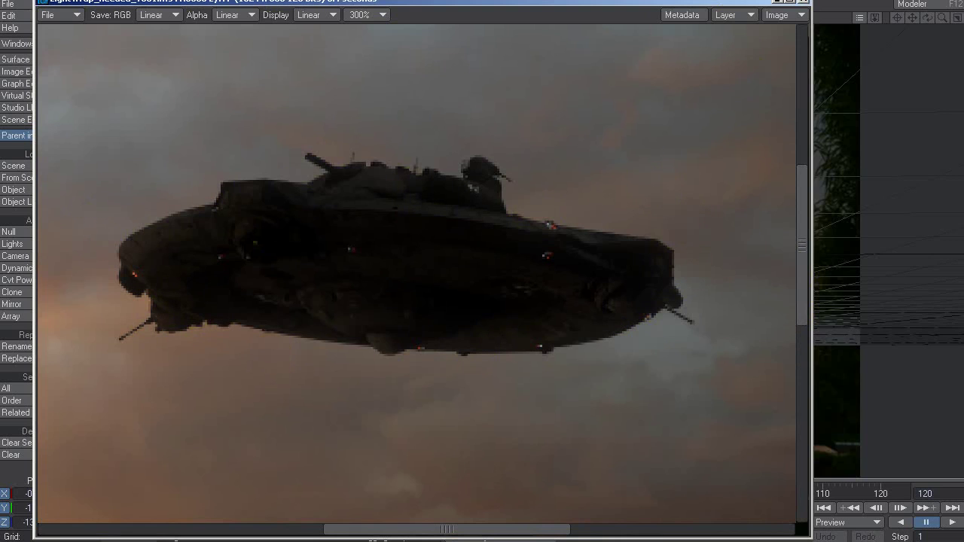
click(732, 15)
click(737, 15)
click(738, 16)
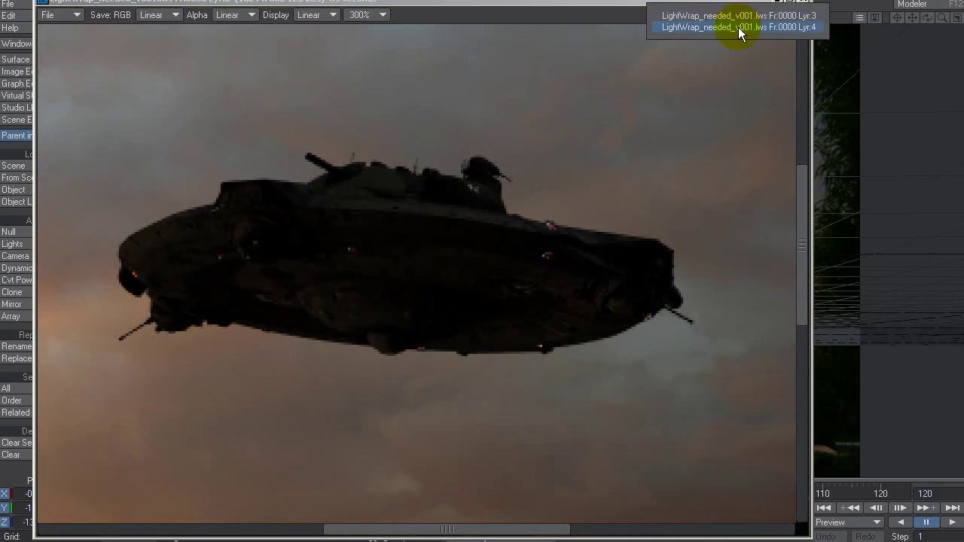
click(738, 27)
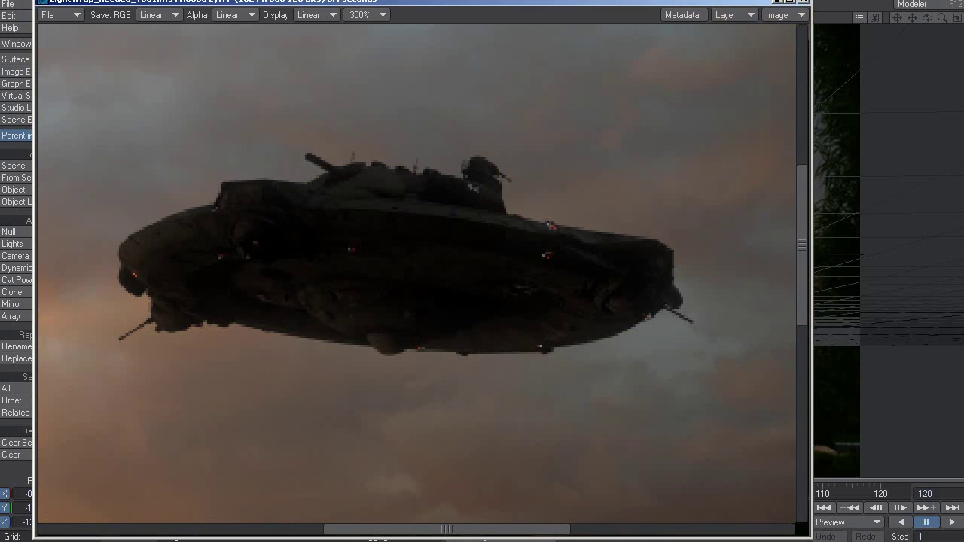
click(802, 1)
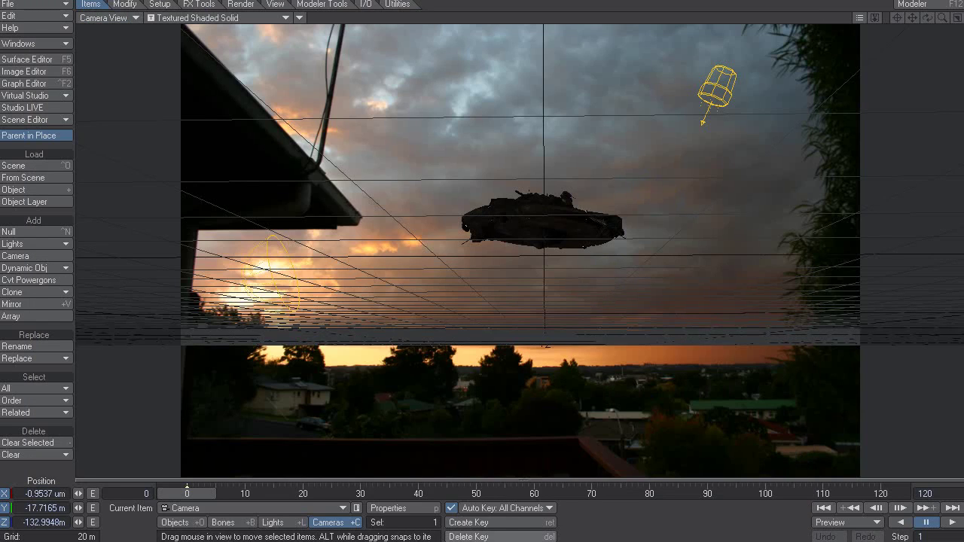
Switch to the browser to view the DP Filter Node Editors plugin page, and return to LightWave Layout.
key(alt+Tab)
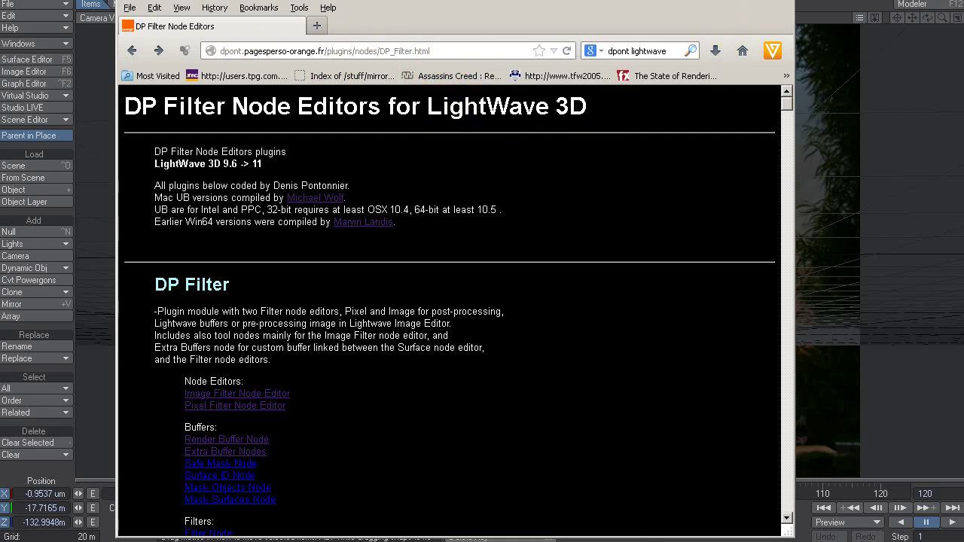
key(alt+Tab)
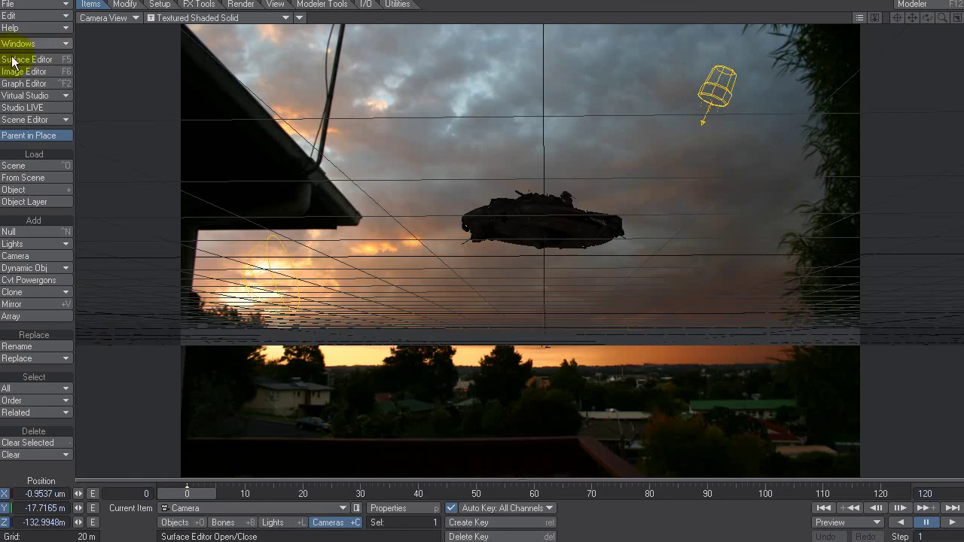
Open the node network of the Node Image Filter in the scene's image processing effects.
click(71, 42)
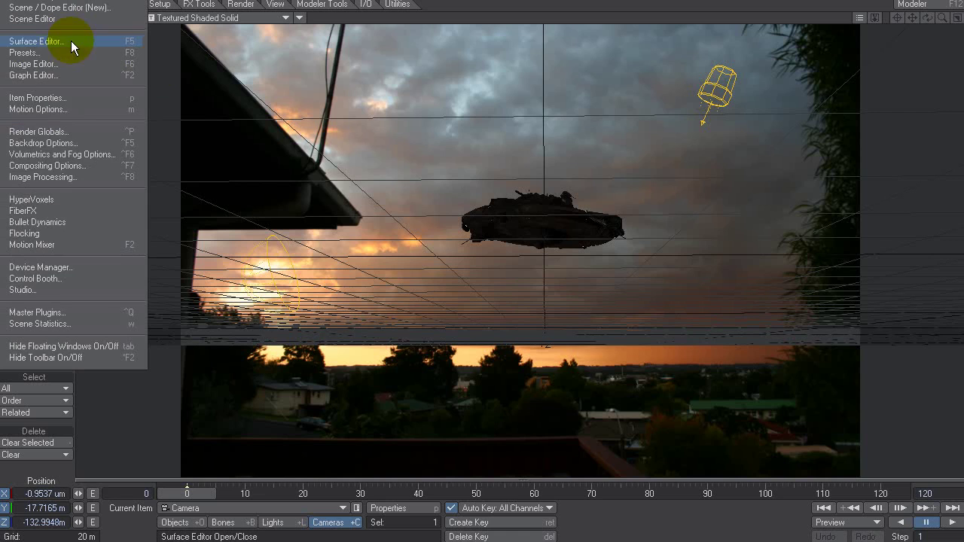
click(105, 175)
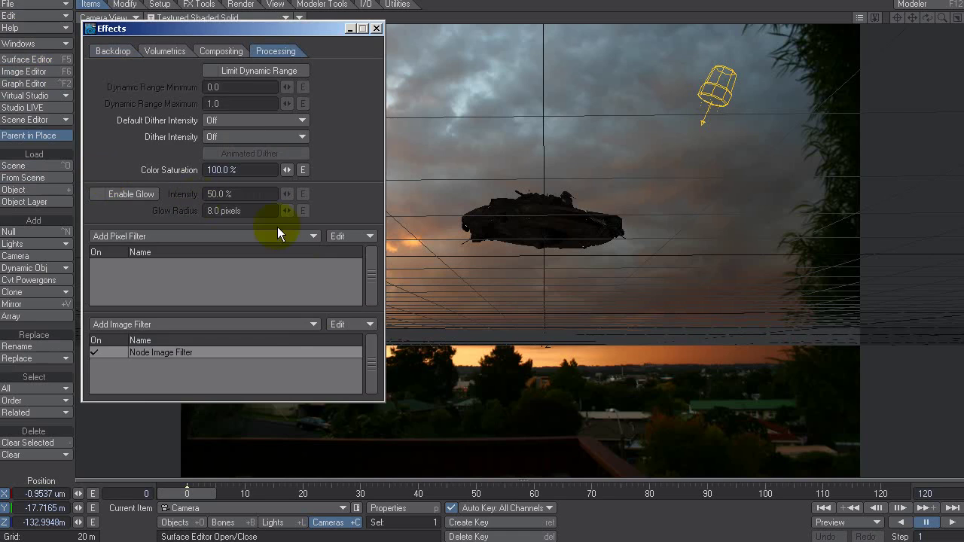
double_click(252, 352)
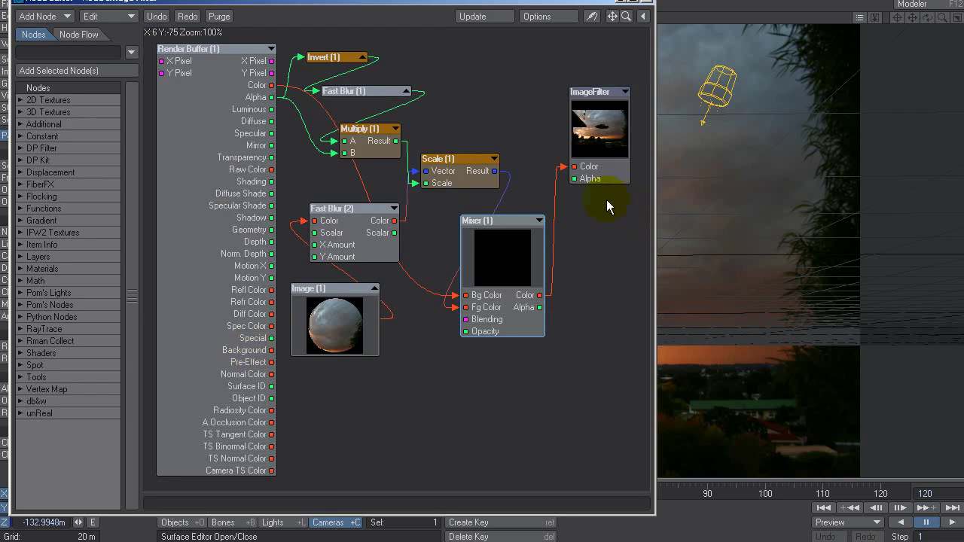
Spread out the Invert, Fast Blur, Multiply, Scale and Mixer nodes so their connections are easier to read.
drag(330, 60, 411, 82)
drag(380, 134, 426, 114)
drag(457, 173, 502, 172)
drag(373, 236, 405, 232)
drag(504, 276, 545, 291)
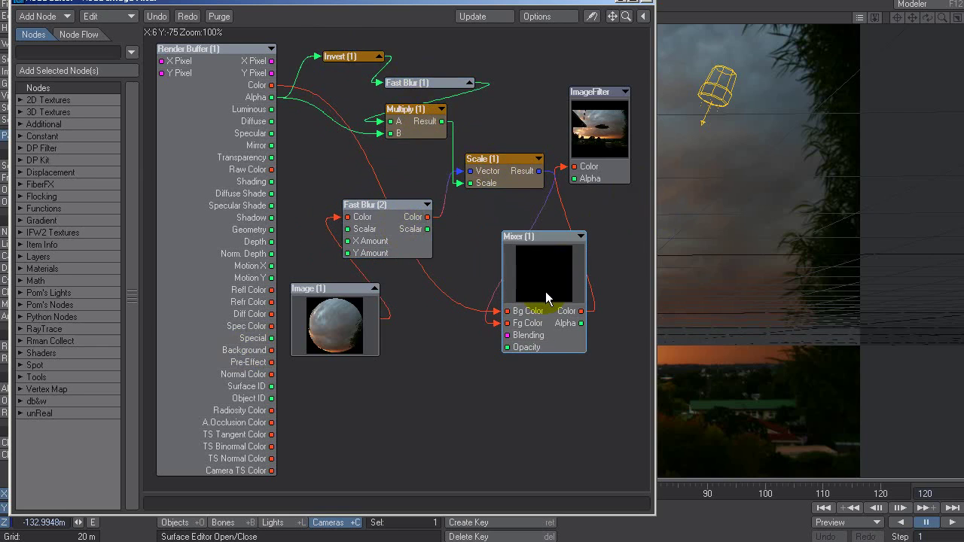
click(429, 218)
drag(517, 170, 512, 170)
click(578, 140)
click(627, 16)
click(646, 2)
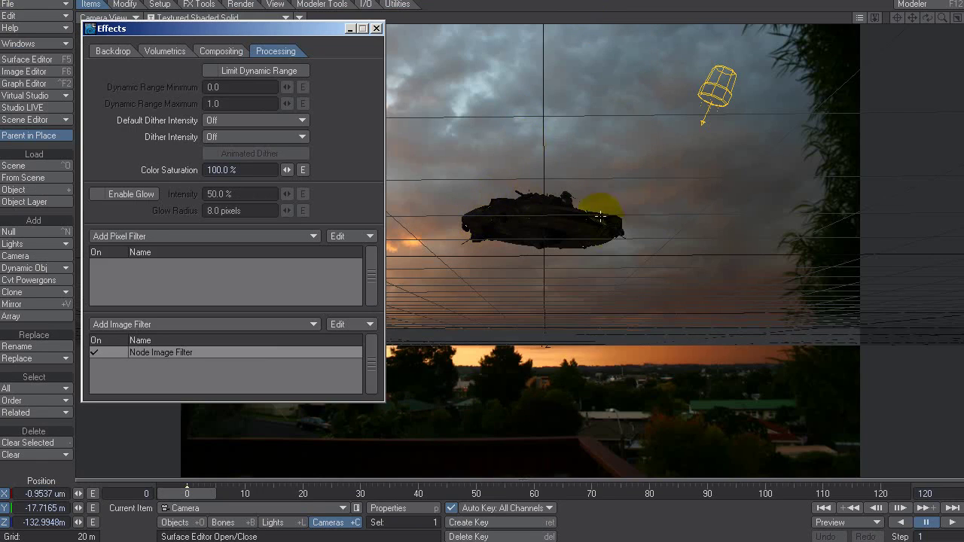
double_click(218, 352)
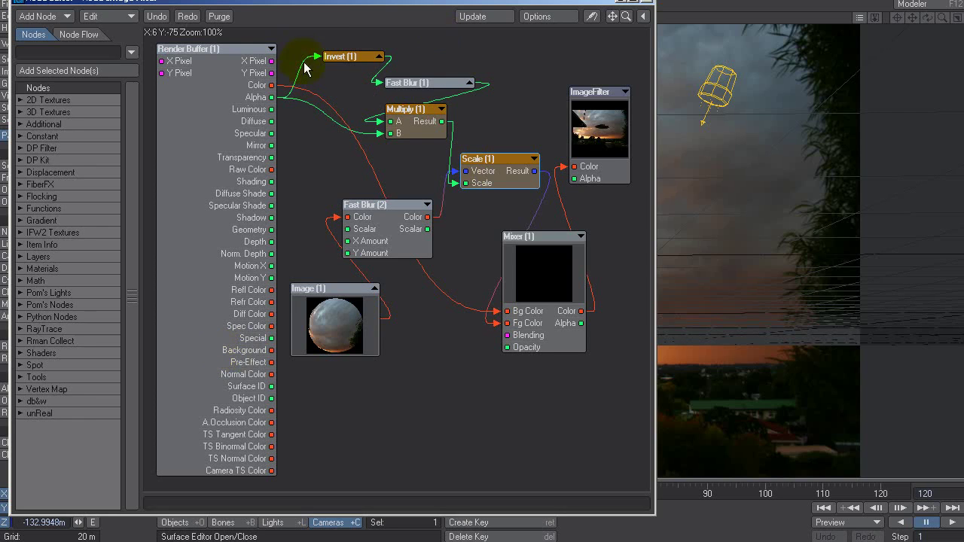
Delete every node except ImageFilter from the network and reposition the ImageFilter node.
drag(151, 37, 527, 442)
key(Delete)
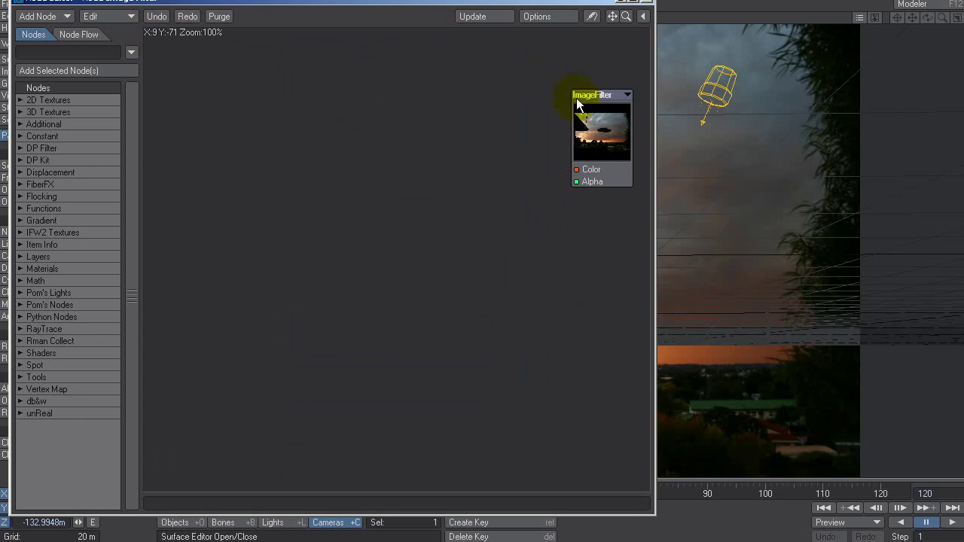
drag(576, 98, 563, 105)
Launch a VIPER preview from the ImageFilter node's settings and set its preview quality to Normal.
double_click(576, 143)
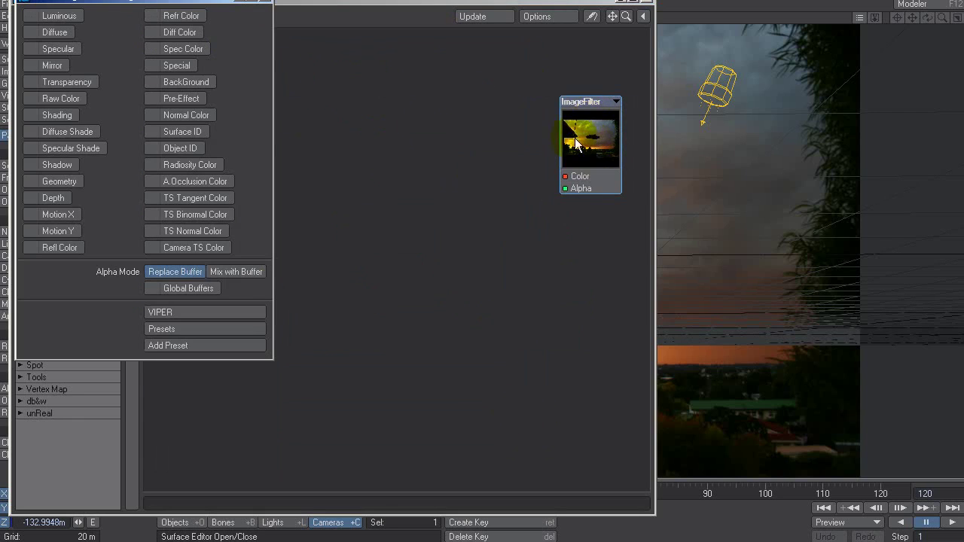
drag(207, 3, 398, 65)
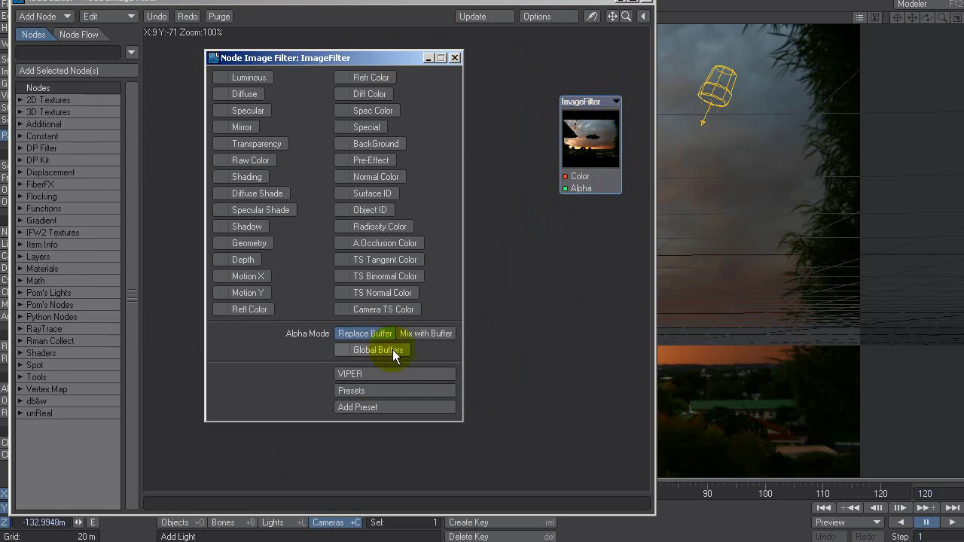
click(358, 374)
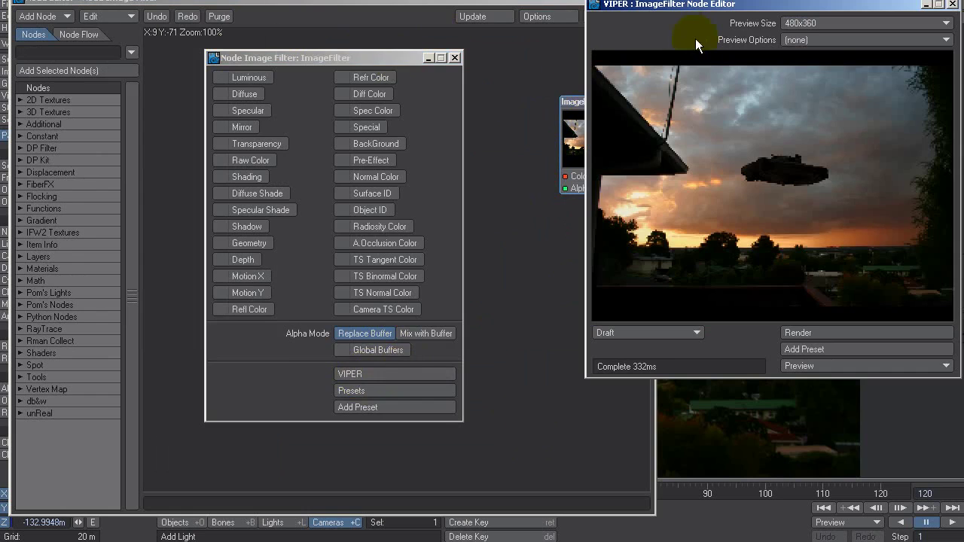
click(455, 58)
click(534, 5)
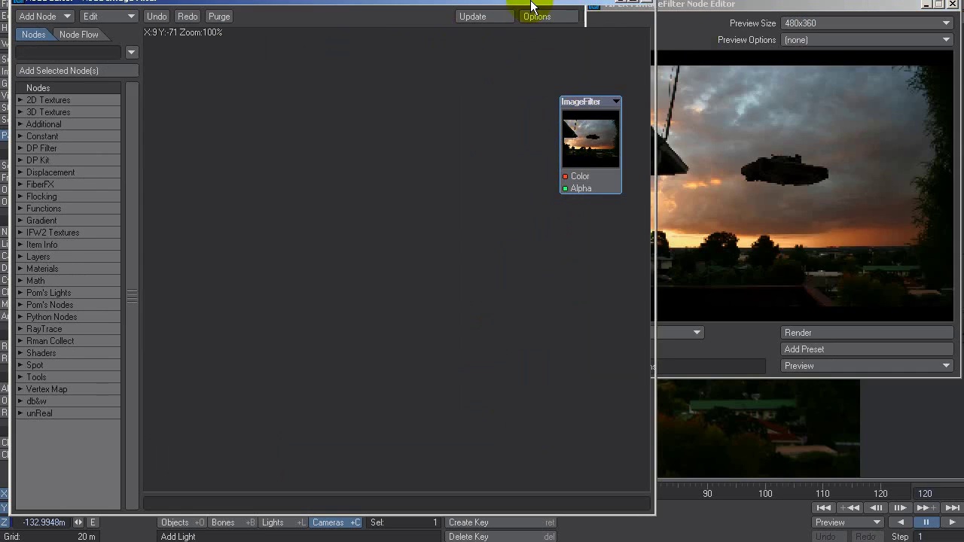
click(743, 9)
click(674, 332)
click(670, 320)
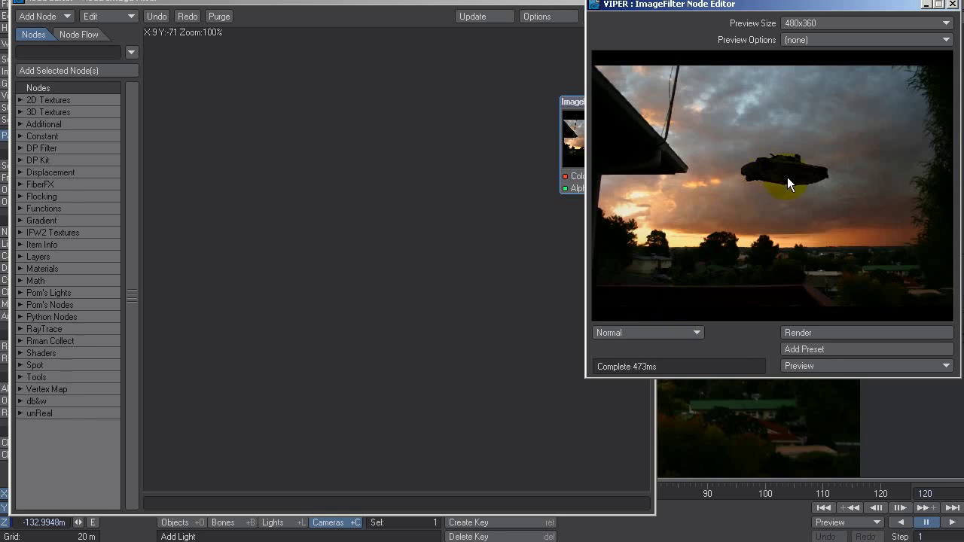
Add a DP Filter Render Buffer node and place it at the start of the network, opposite ImageFilter.
click(570, 131)
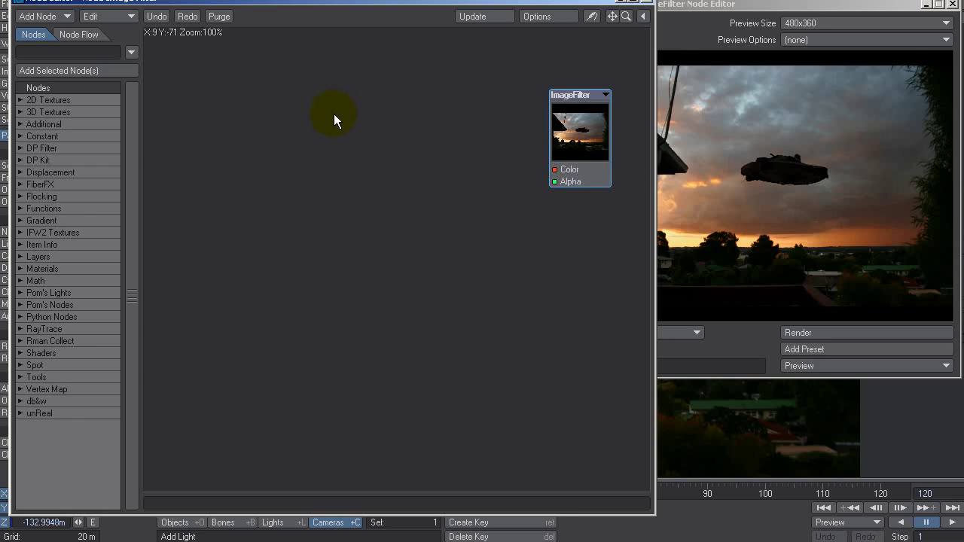
click(25, 149)
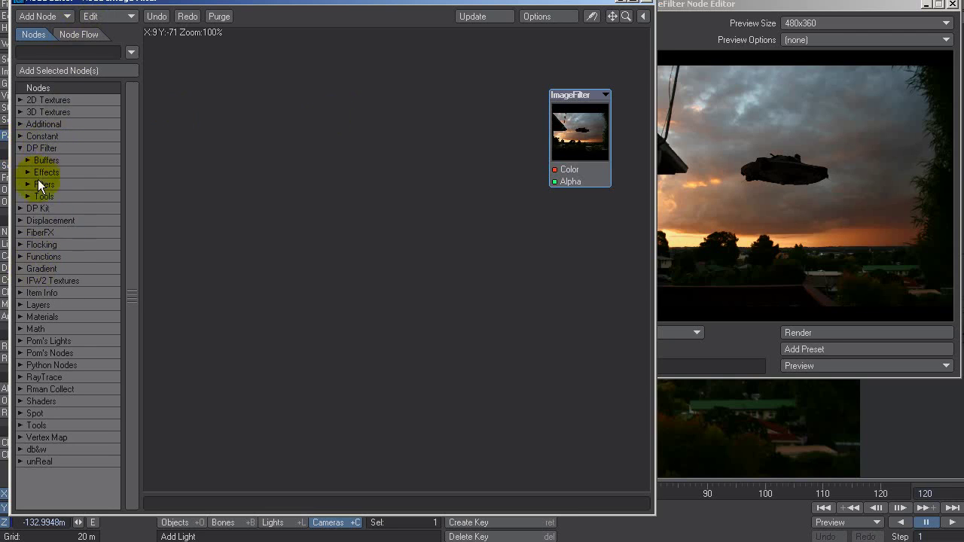
click(28, 161)
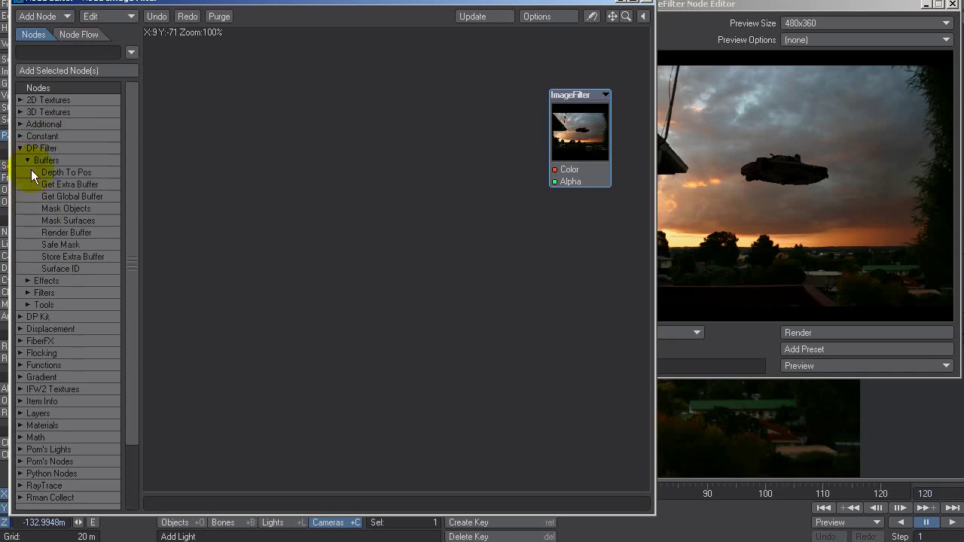
double_click(66, 233)
drag(355, 146, 207, 125)
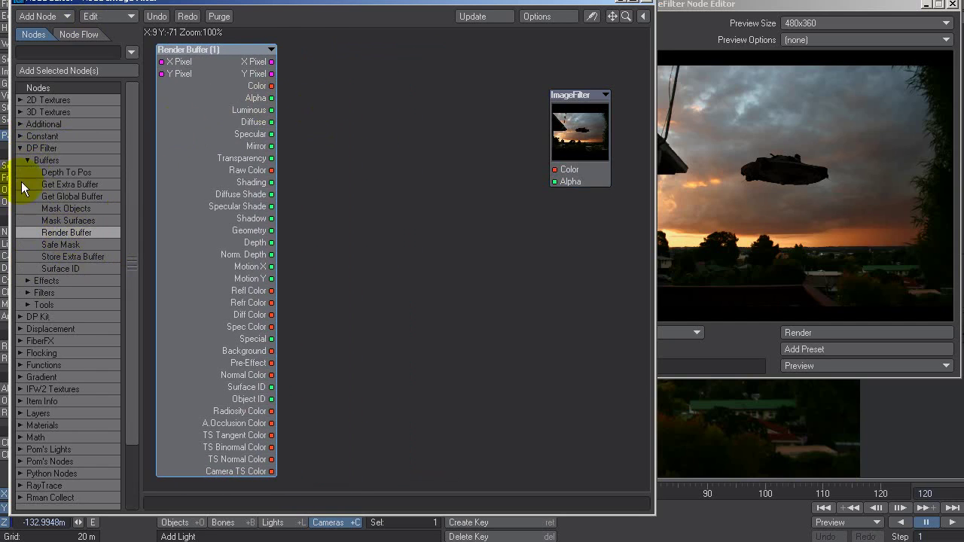
click(27, 161)
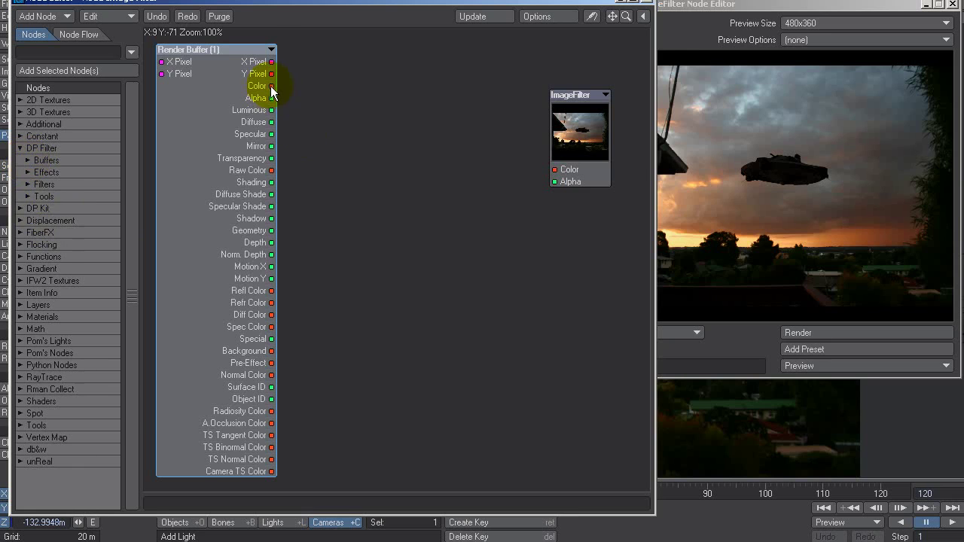
Connect the Render Buffer's Alpha output to ImageFilter's Color input to preview the alpha, and disconnect it again.
drag(272, 87, 374, 111)
drag(273, 100, 557, 172)
click(804, 173)
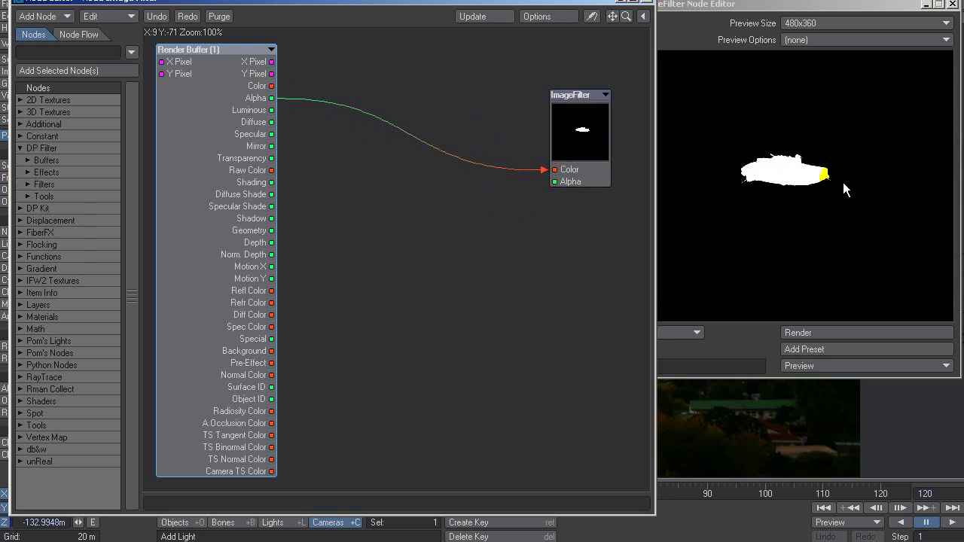
drag(555, 169, 491, 145)
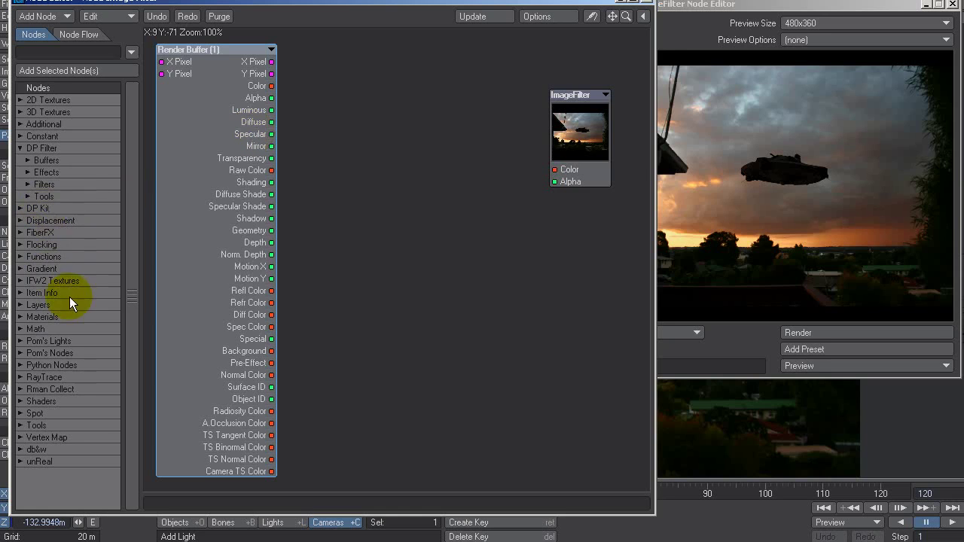
Add a scalar math Invert node and place it between the Render Buffer and ImageFilter nodes.
click(21, 330)
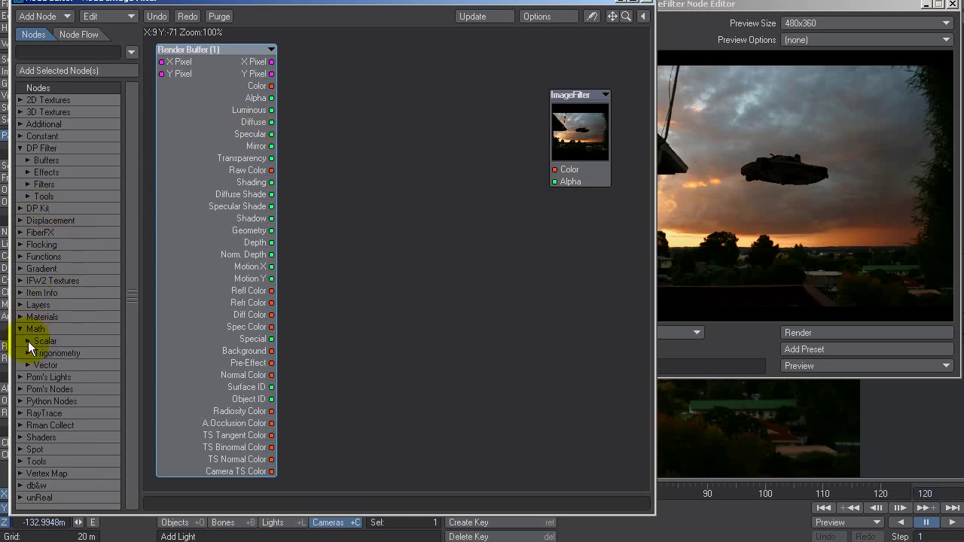
click(28, 341)
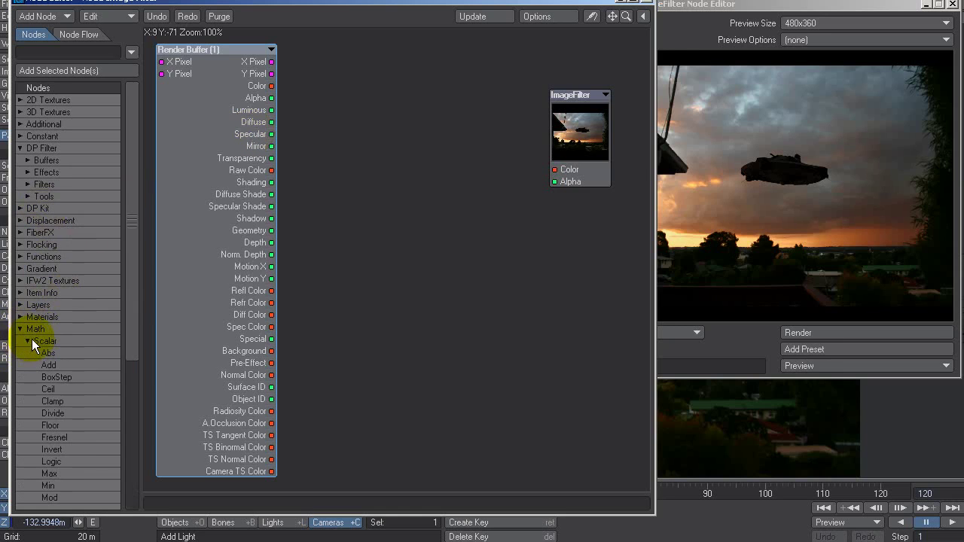
double_click(60, 450)
drag(391, 260, 380, 118)
Feed the Render Buffer's Alpha into Invert, preview the inverted output through ImageFilter's Color input, and unlink that preview connection.
click(271, 106)
drag(270, 100, 576, 167)
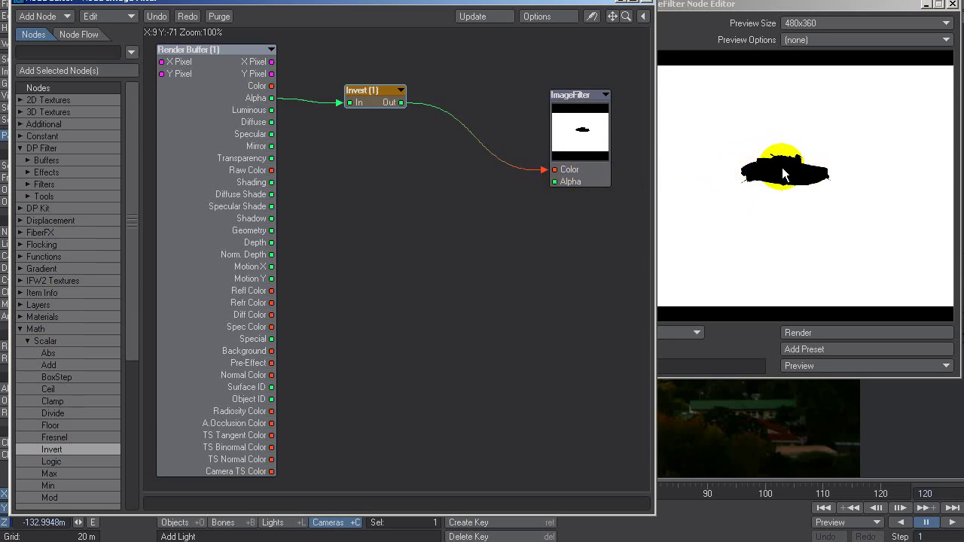
drag(385, 105, 355, 83)
drag(554, 169, 518, 174)
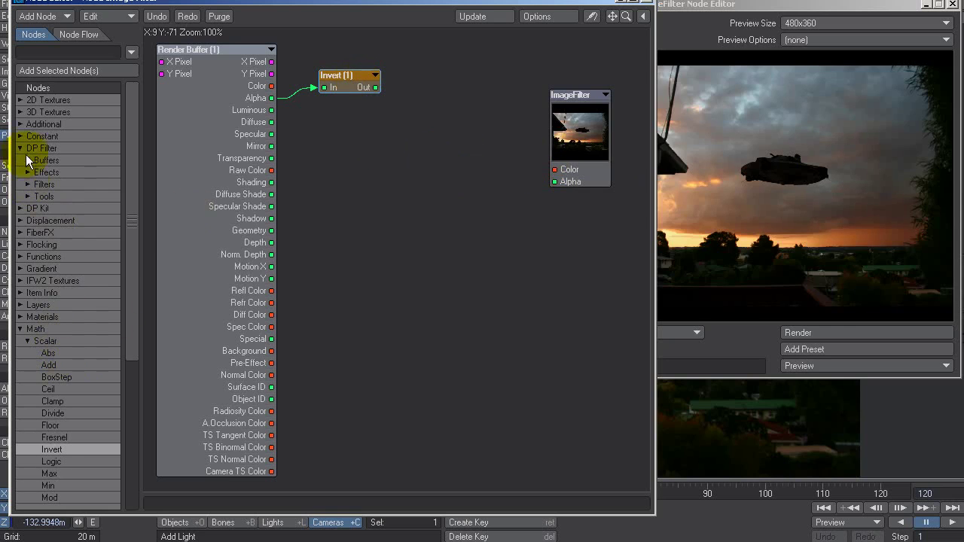
Add a DP Filter Fast Blur node between Invert and ImageFilter, and connect Invert's output to its Scalar input.
click(26, 184)
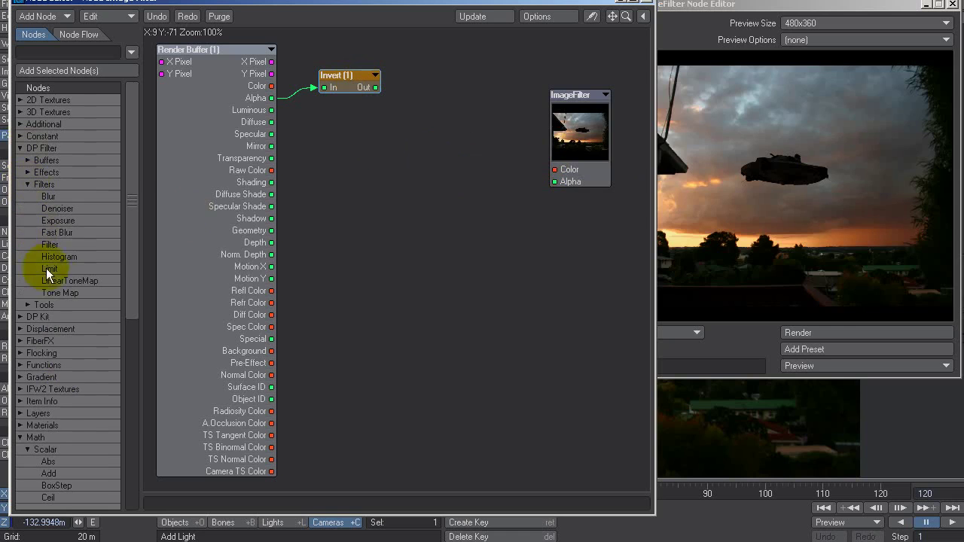
double_click(59, 232)
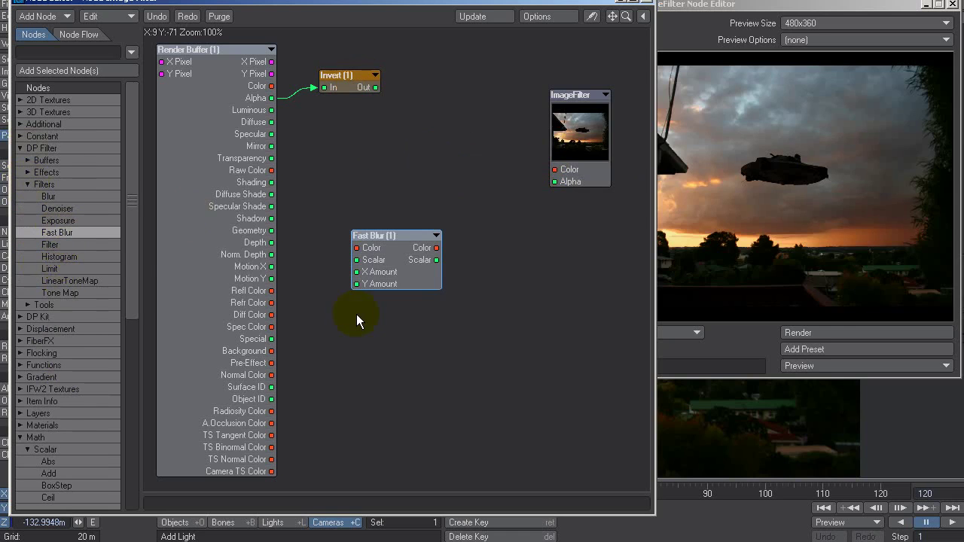
drag(399, 270, 415, 159)
drag(375, 88, 405, 193)
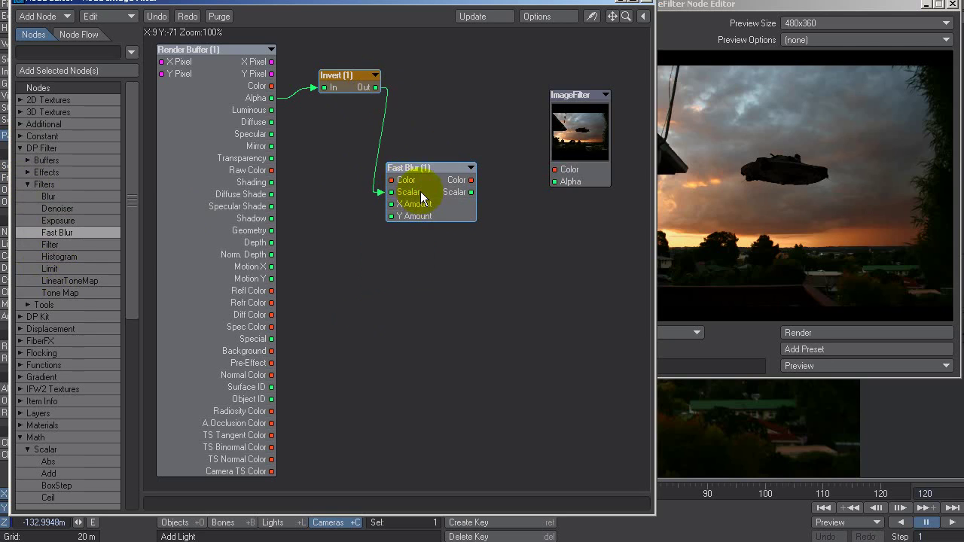
drag(352, 88, 338, 85)
Set the Fast Blur node's X Amount and Y Amount to 1000%.
double_click(433, 189)
click(376, 94)
text(1000)
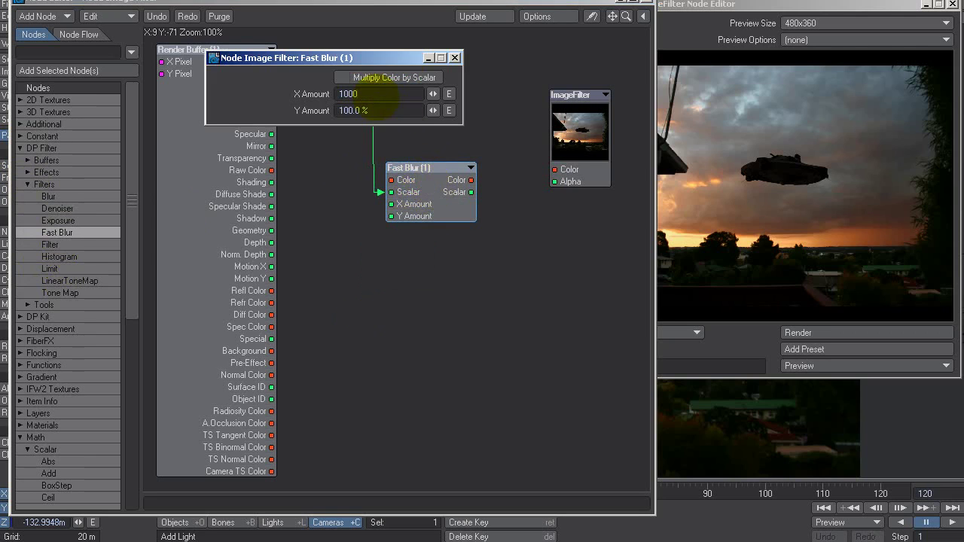
click(377, 110)
text(1000)
key(Return)
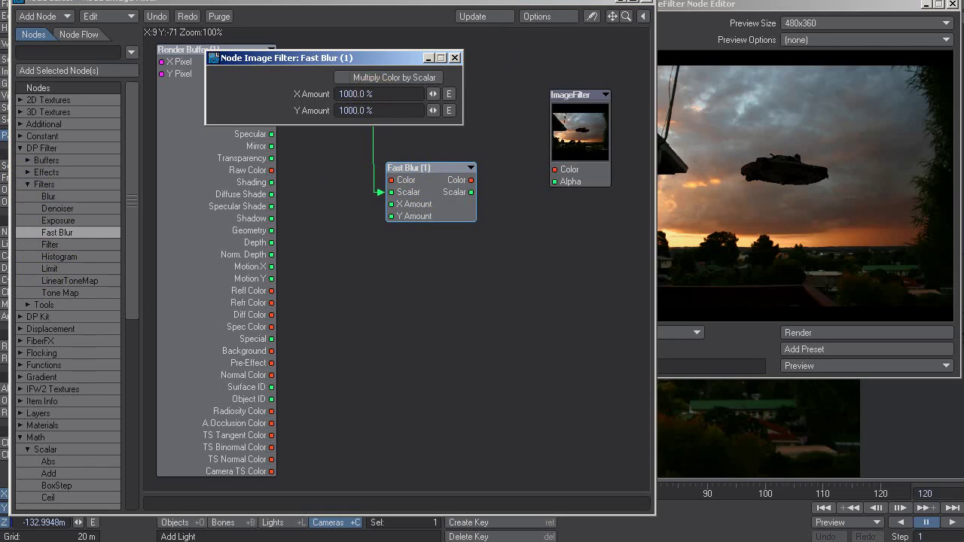
click(455, 57)
Preview Fast Blur's Scalar output through ImageFilter's Color input, and unlink that preview connection.
drag(468, 180, 555, 169)
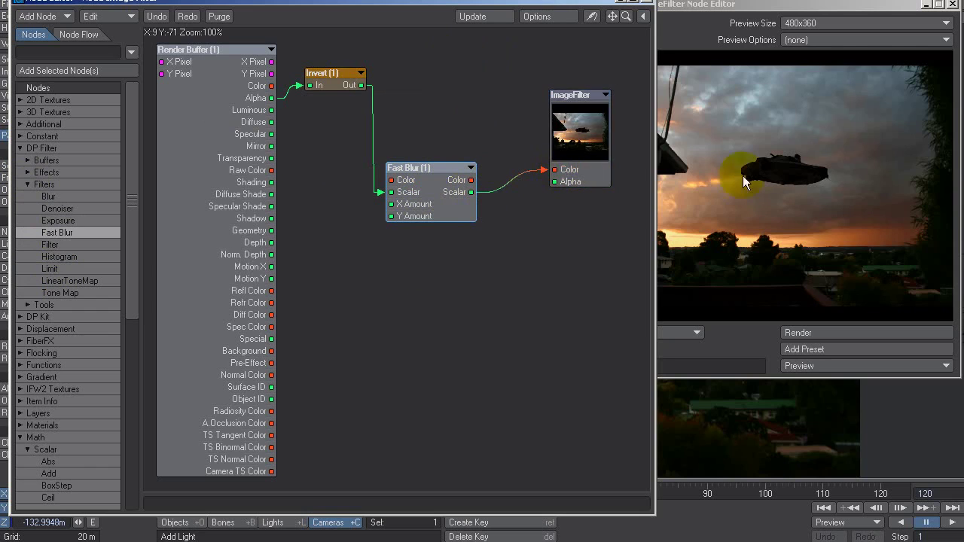
click(680, 263)
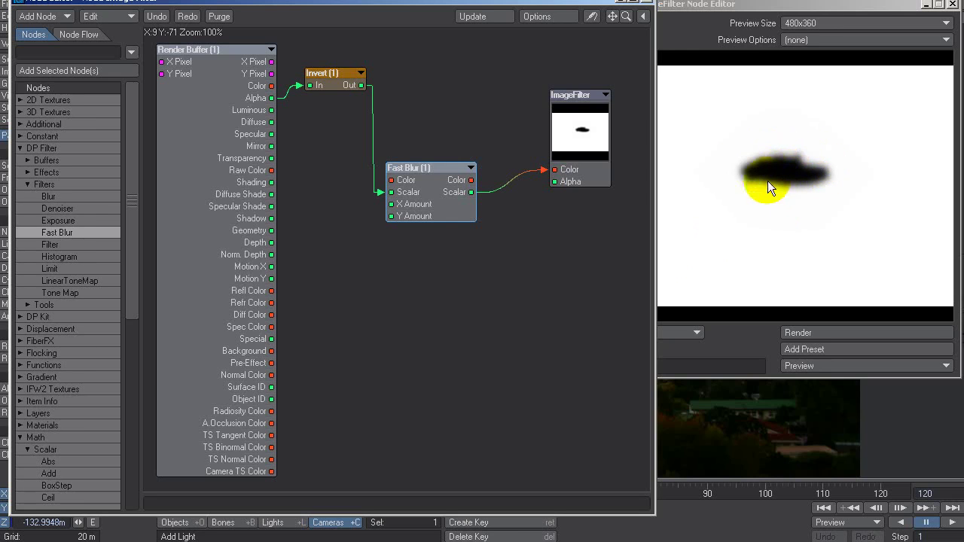
drag(421, 185, 432, 110)
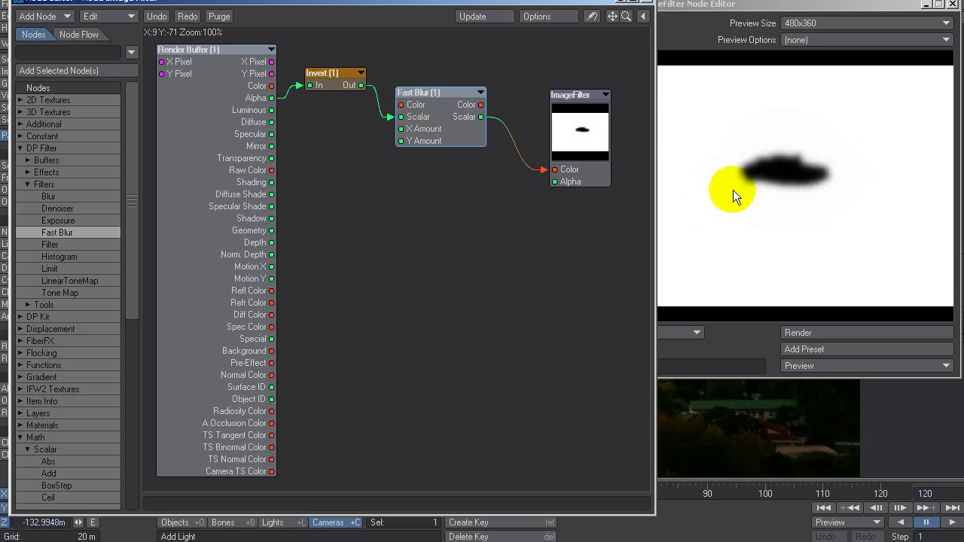
drag(576, 138, 589, 129)
drag(567, 160, 435, 150)
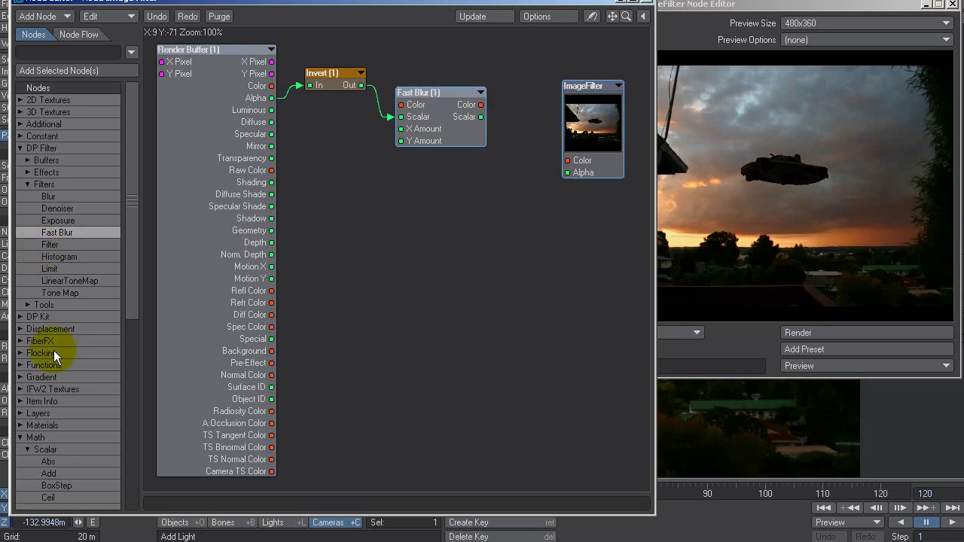
Add a scalar math Multiply node below Fast Blur and feed Fast Blur's Scalar output into its A input.
drag(126, 285, 101, 394)
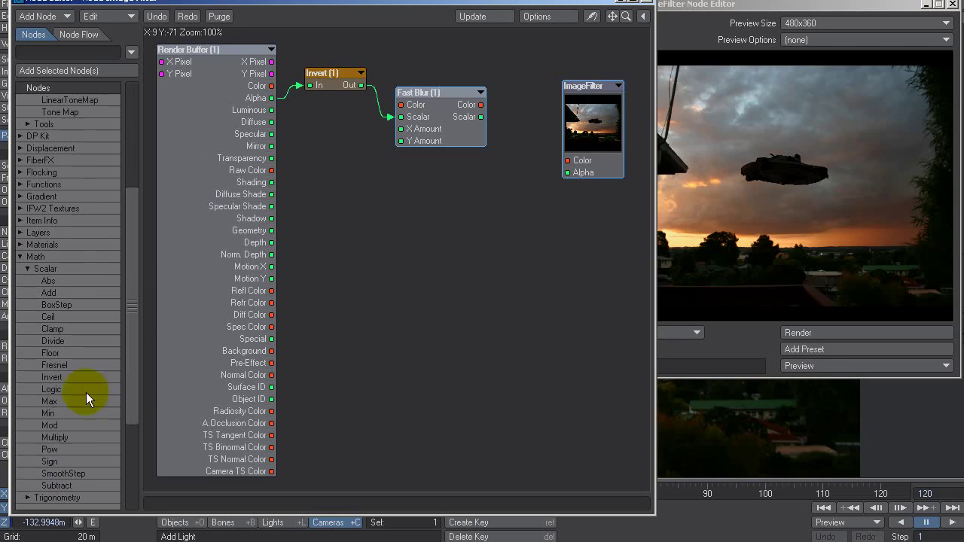
double_click(54, 438)
drag(393, 265, 474, 228)
drag(480, 116, 454, 222)
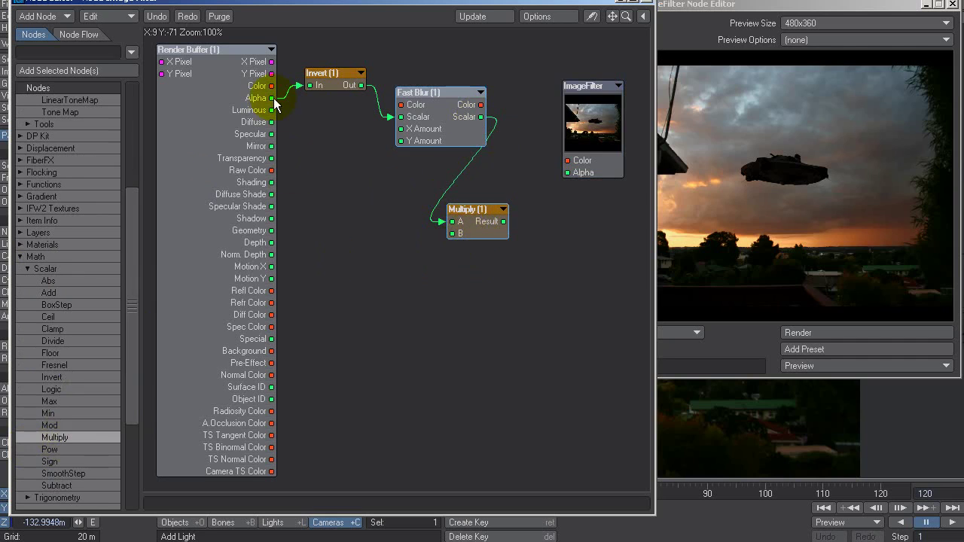
Preview the Render Buffer's original Alpha through ImageFilter's Color input, and disconnect it again.
drag(272, 98, 493, 215)
drag(576, 163, 576, 162)
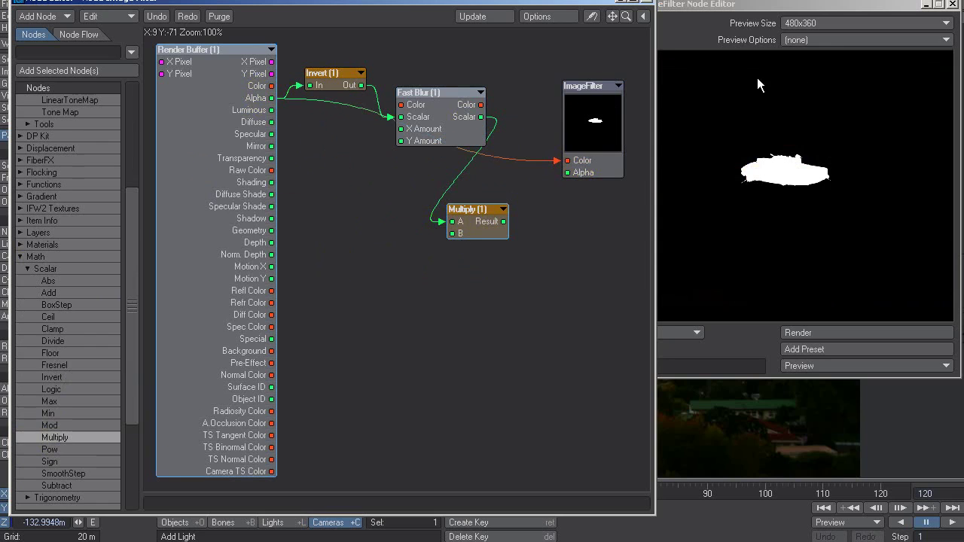
click(572, 162)
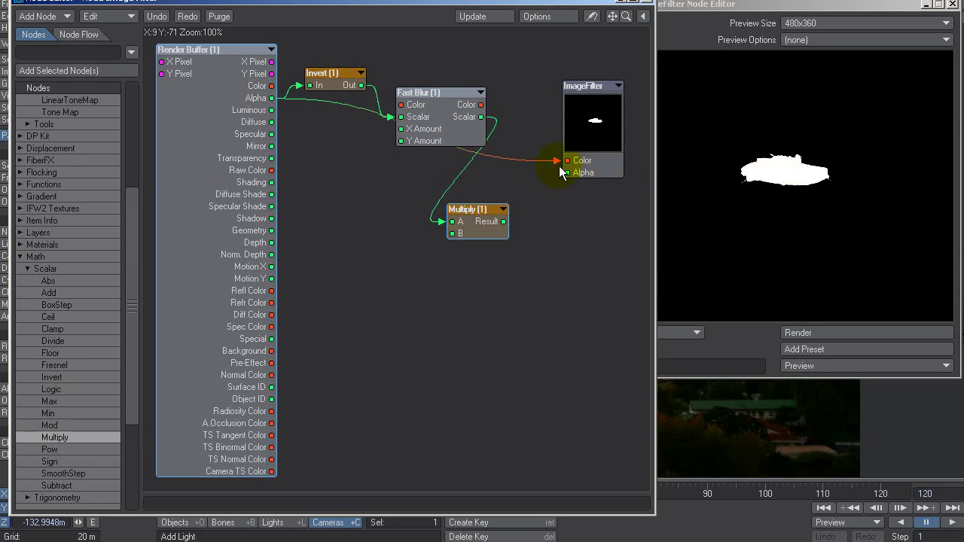
click(615, 151)
drag(567, 161, 559, 158)
Feed the Render Buffer's Alpha into Multiply's B input and preview the Multiply result through ImageFilter's Color input.
drag(391, 117, 567, 160)
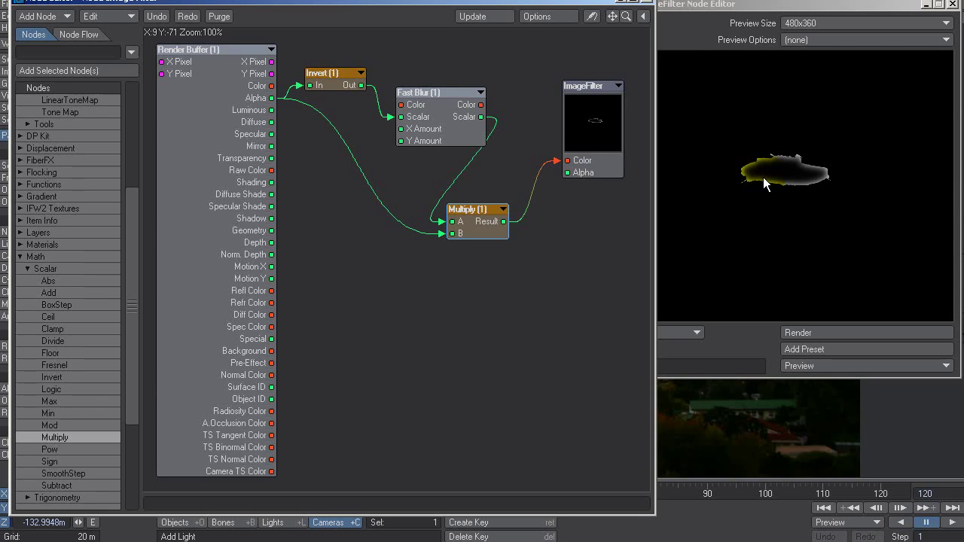
click(762, 9)
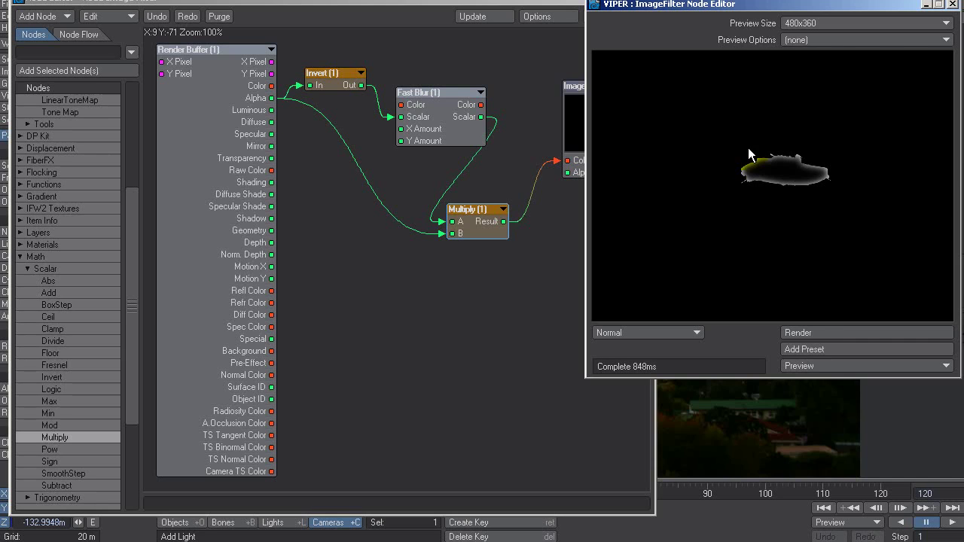
click(487, 282)
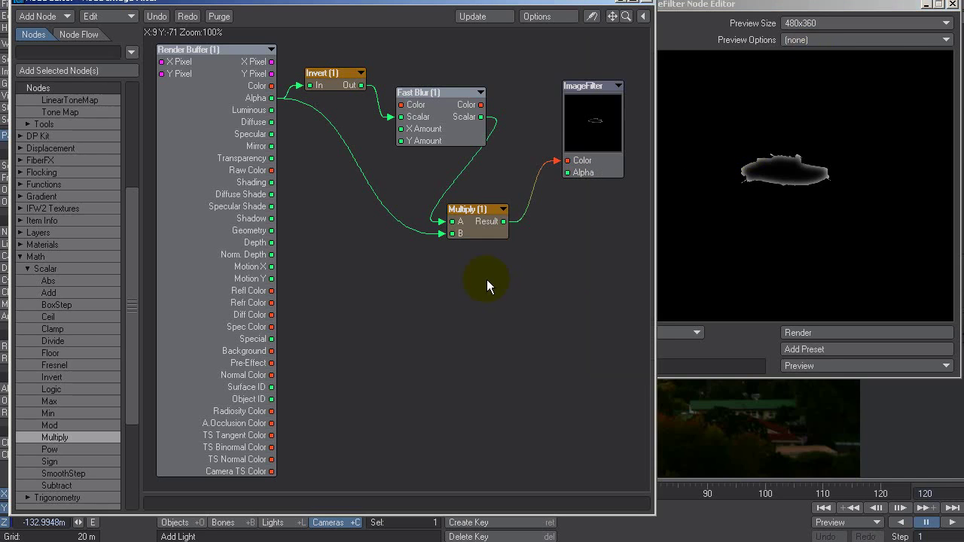
Move Fast Blur beneath Invert and Multiply beside Invert, and unlink Multiply's Result from ImageFilter.
drag(433, 114, 362, 145)
drag(469, 226, 362, 232)
drag(272, 98, 395, 242)
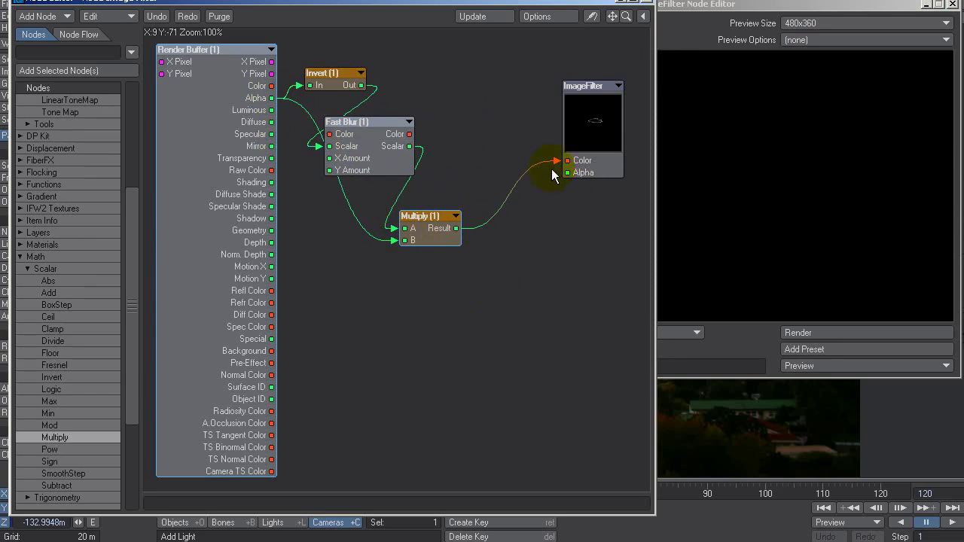
drag(557, 161, 483, 157)
drag(417, 231, 456, 97)
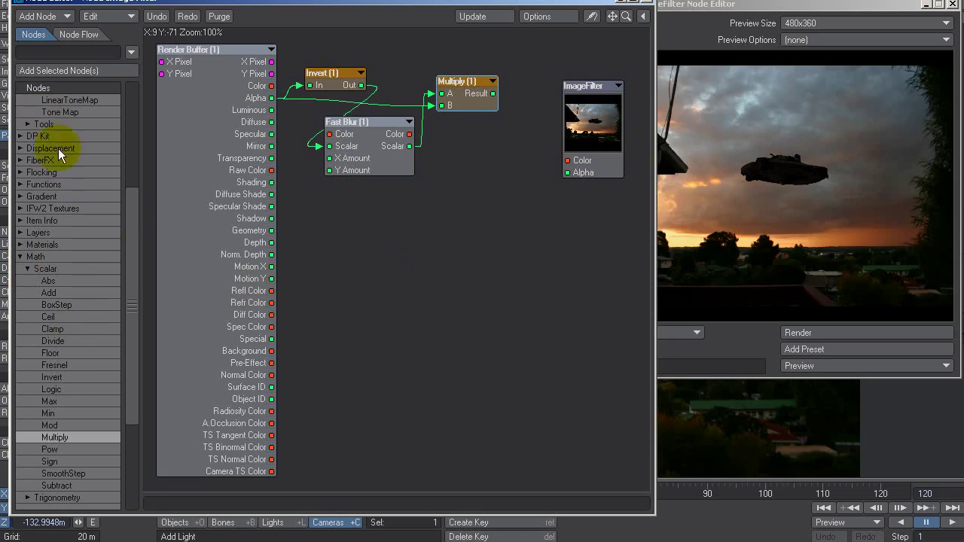
Add a 2D texture Image node below Fast Blur and assign Henderson_IMG_6093.JPG as its image.
drag(133, 208, 136, 107)
click(21, 100)
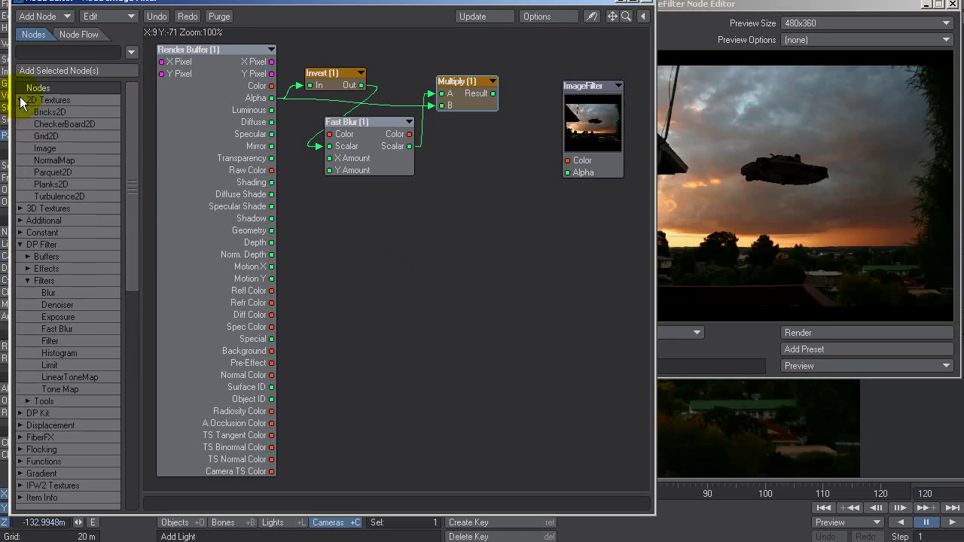
drag(42, 148, 349, 257)
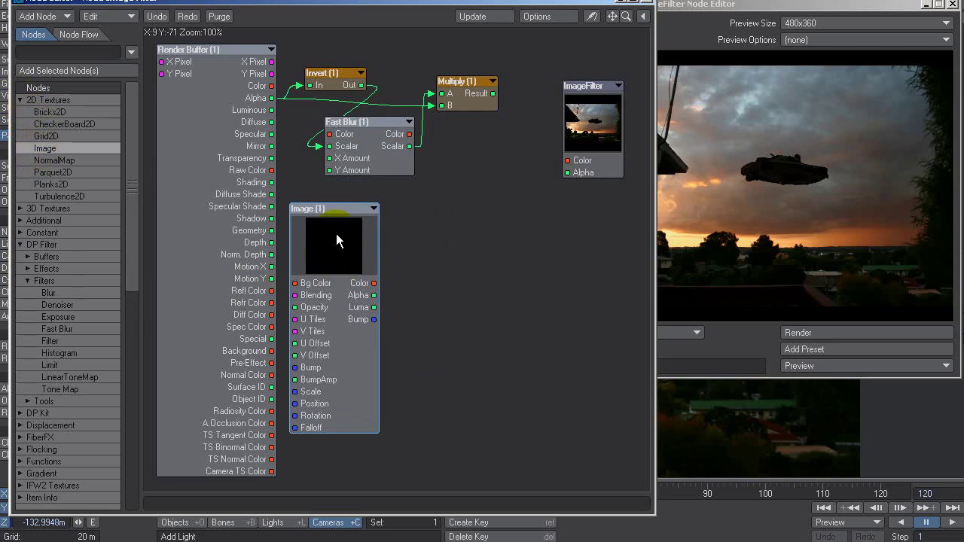
double_click(336, 233)
click(371, 92)
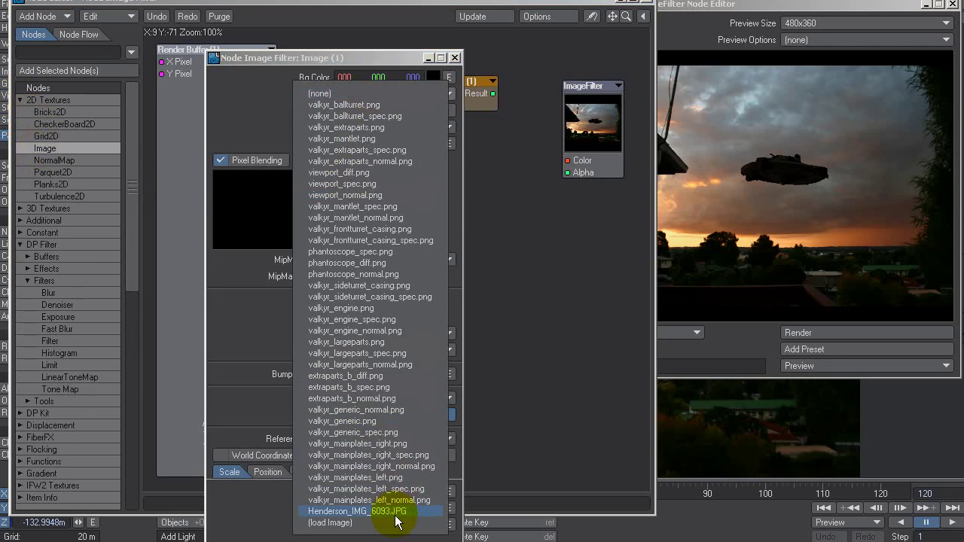
click(357, 512)
click(455, 57)
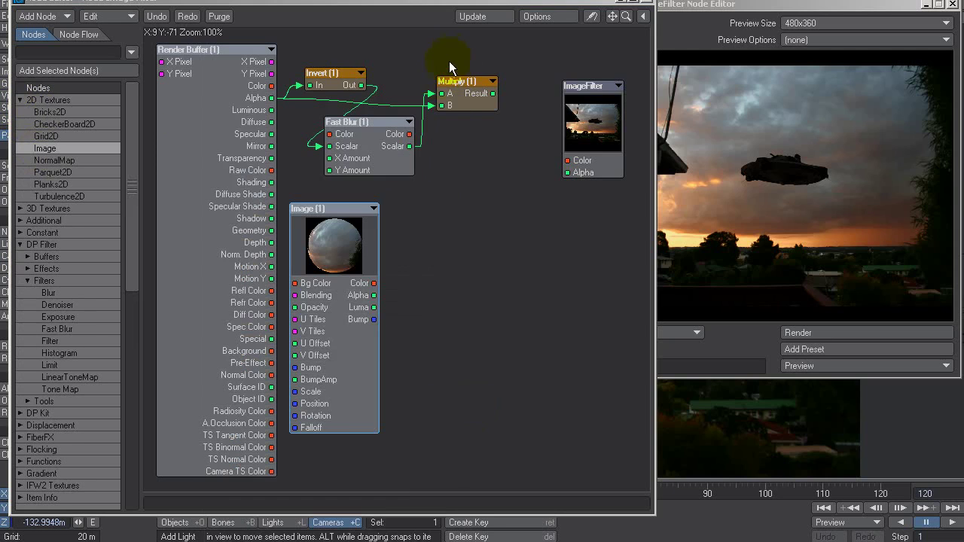
Preview the Image node's Color output through ImageFilter's Color input, and disconnect it again.
drag(351, 226, 378, 210)
drag(401, 268, 549, 161)
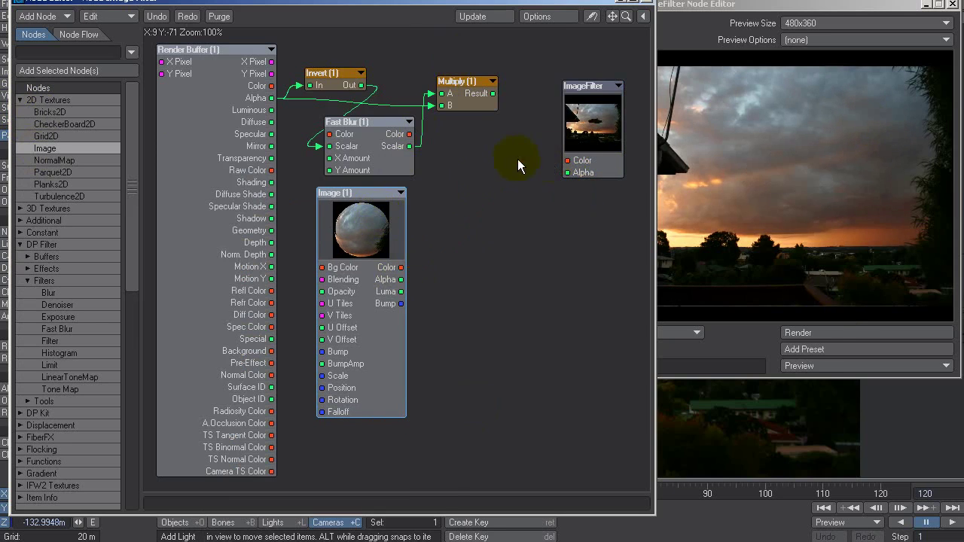
drag(363, 246, 347, 260)
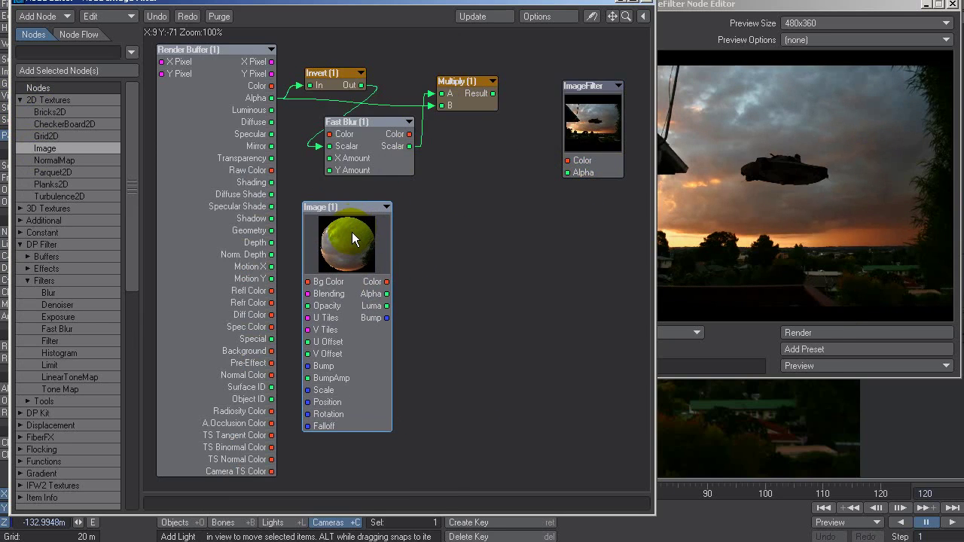
Try driving the Image node's Opacity with the Multiply result, preview its Color through ImageFilter, and unlink both connections.
drag(459, 81, 457, 173)
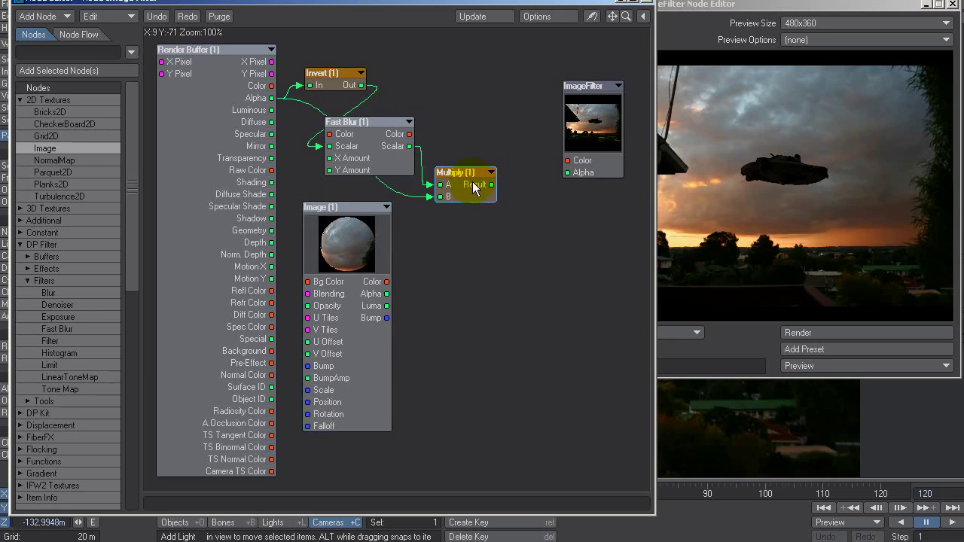
drag(375, 239, 547, 254)
drag(459, 204, 510, 314)
drag(539, 265, 568, 160)
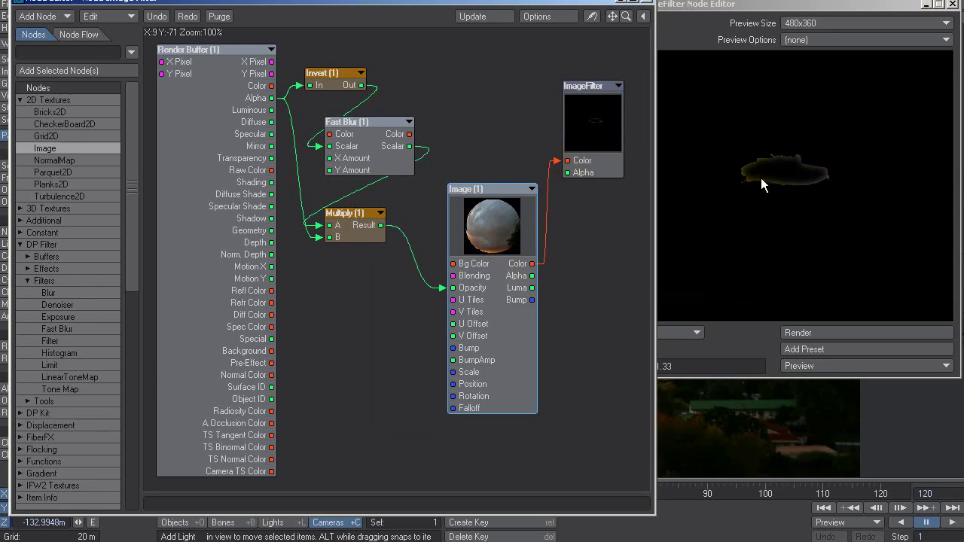
drag(567, 160, 540, 141)
drag(437, 292, 348, 286)
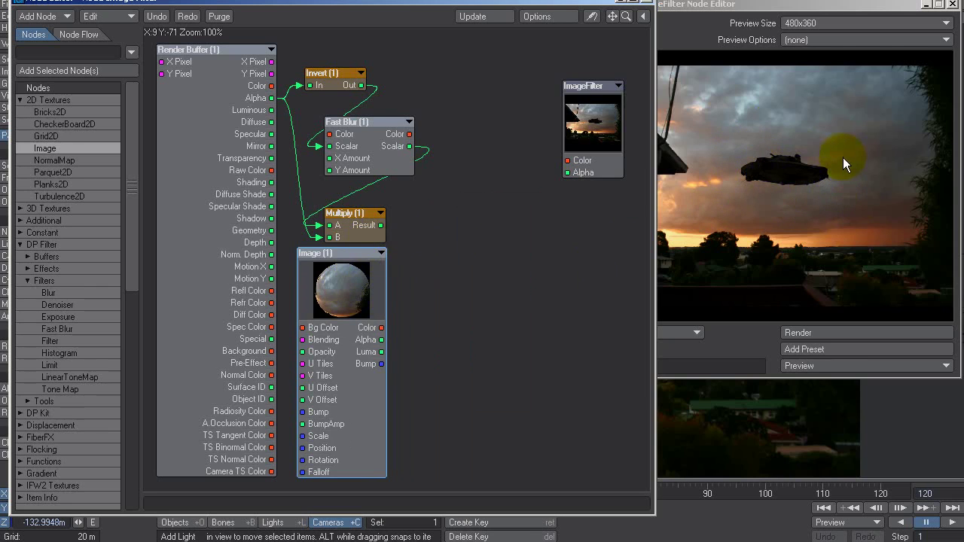
Add a second Fast Blur node beside the Image node and connect the Image's Color output to its Color input.
click(41, 245)
double_click(53, 329)
drag(394, 253, 481, 274)
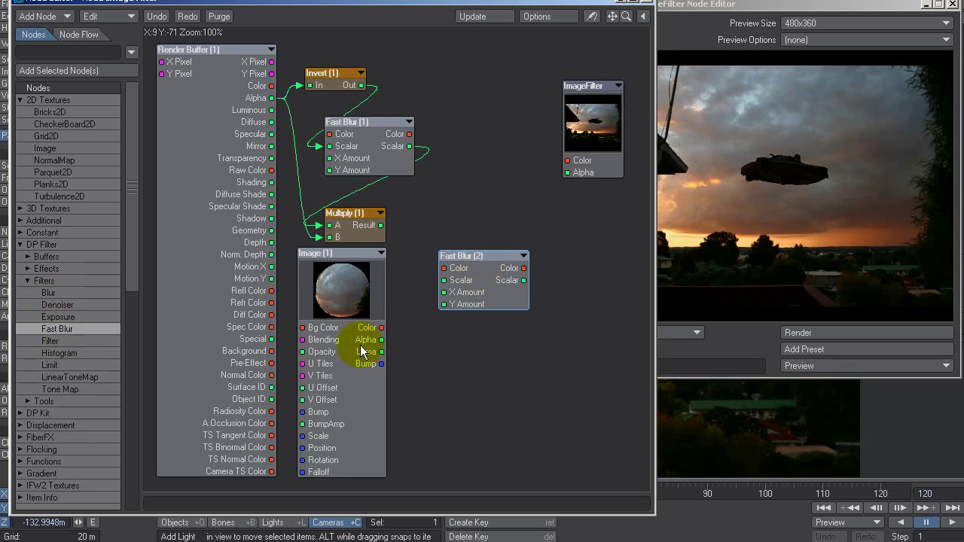
drag(382, 327, 444, 269)
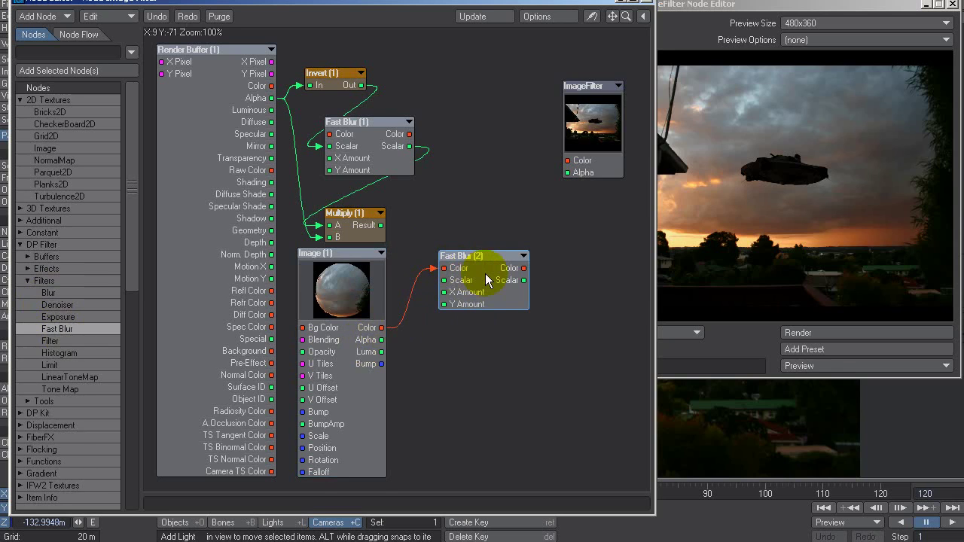
Set the second Fast Blur's X and Y Amount to 500% and briefly preview its Color output through ImageFilter's Color input.
double_click(482, 279)
text(5)
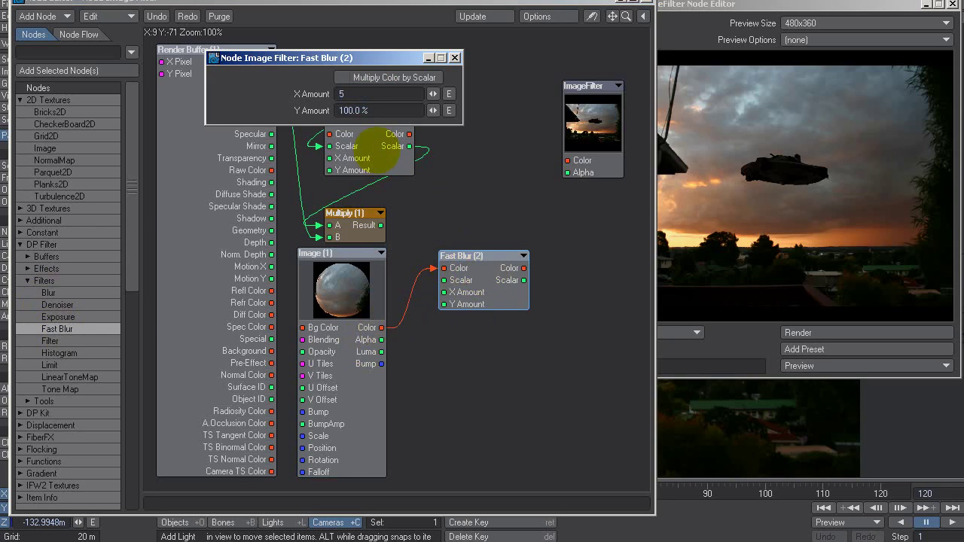
text(00)
key(Tab)
text(50)
key(Return)
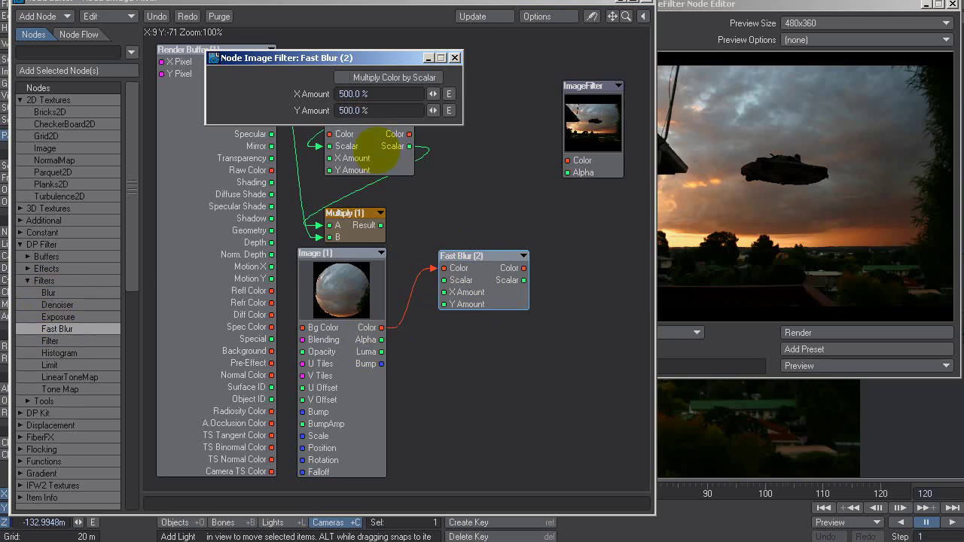
click(458, 57)
drag(524, 268, 561, 172)
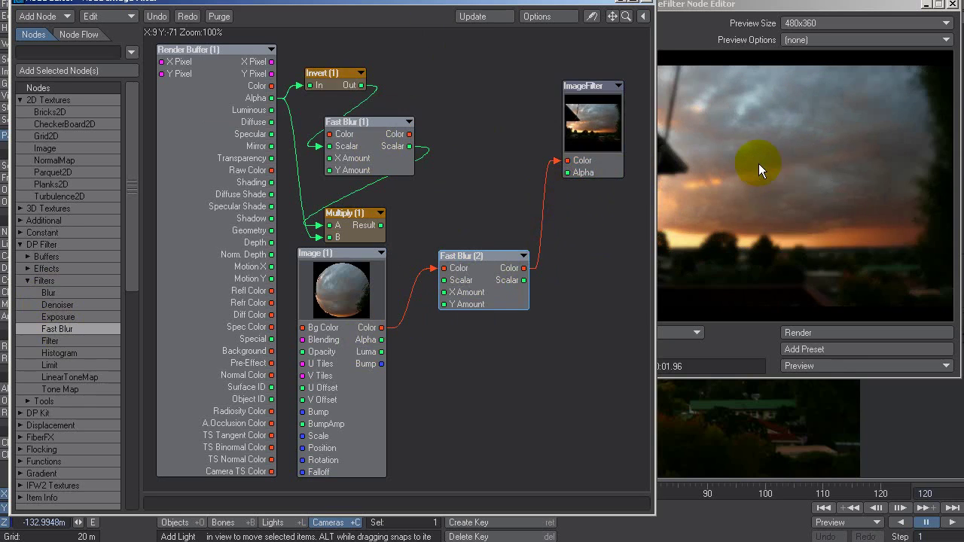
drag(560, 161, 532, 155)
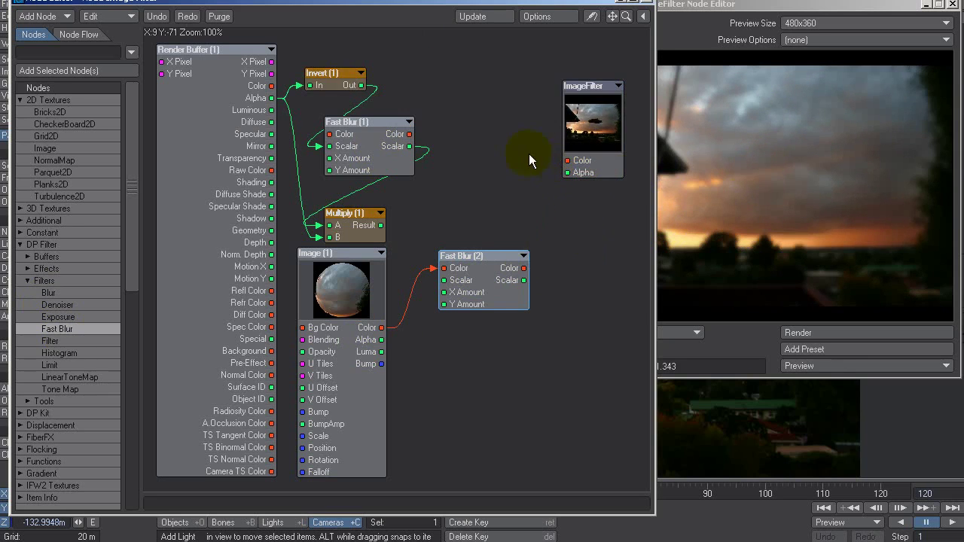
Arrange the second Fast Blur next to the Image node, with the Multiply node directly above it.
drag(472, 278, 440, 351)
drag(372, 238, 450, 227)
drag(445, 329, 447, 252)
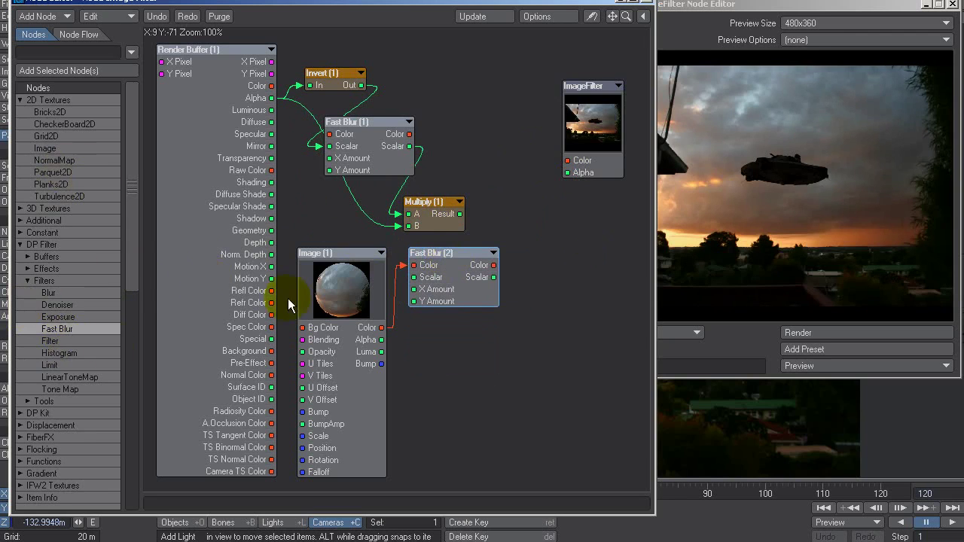
drag(430, 204, 443, 203)
click(436, 273)
drag(435, 274, 431, 274)
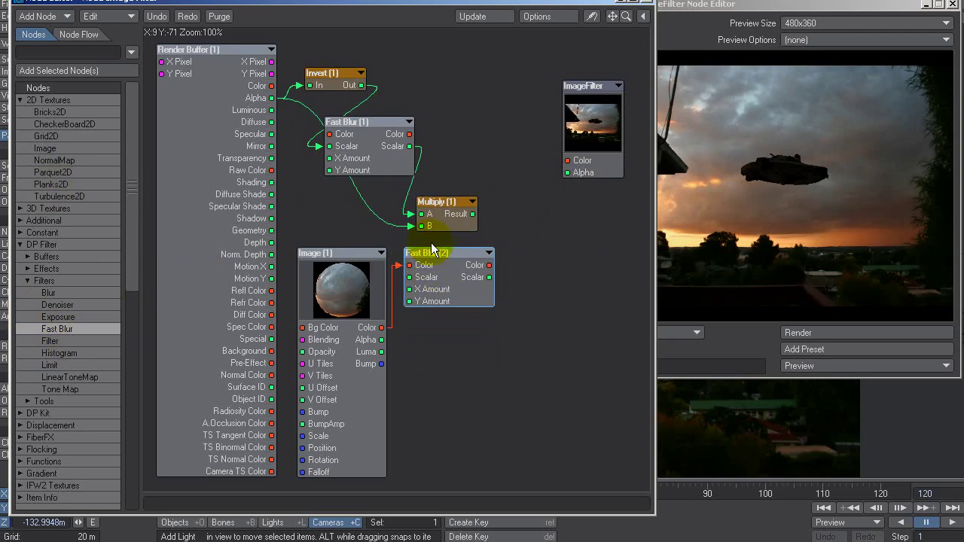
Space out the Image, second Fast Blur and Multiply nodes, shifting the latter two further from the Image node.
drag(351, 341, 350, 332)
drag(421, 295, 450, 289)
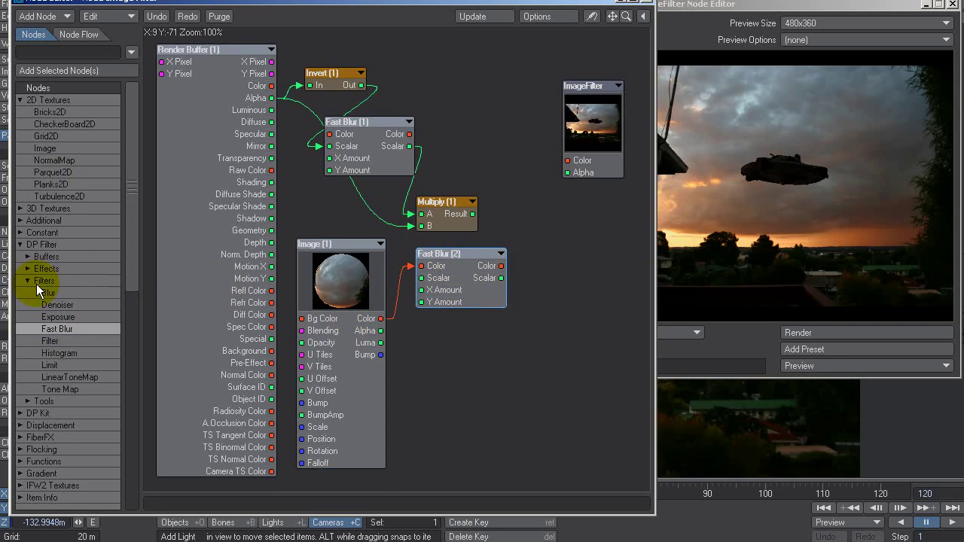
drag(456, 218, 471, 217)
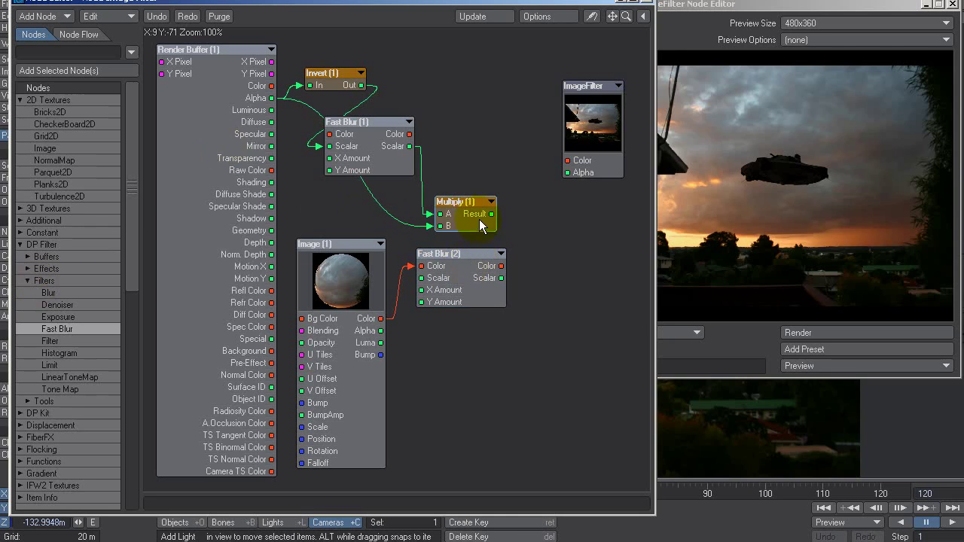
Add a vector Scale node beside the second Fast Blur and connect the blur's Color output to its Vector input.
drag(132, 275, 132, 469)
click(28, 414)
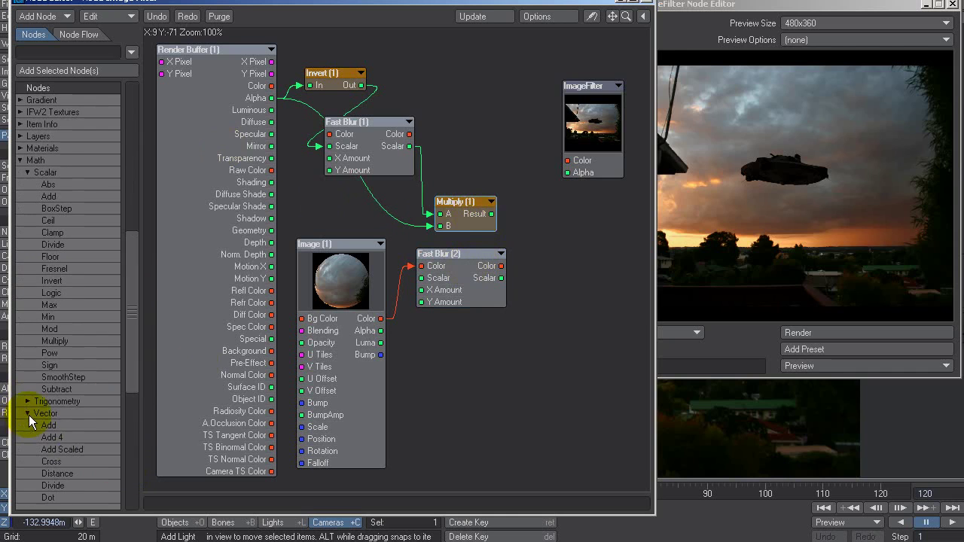
drag(131, 366, 118, 446)
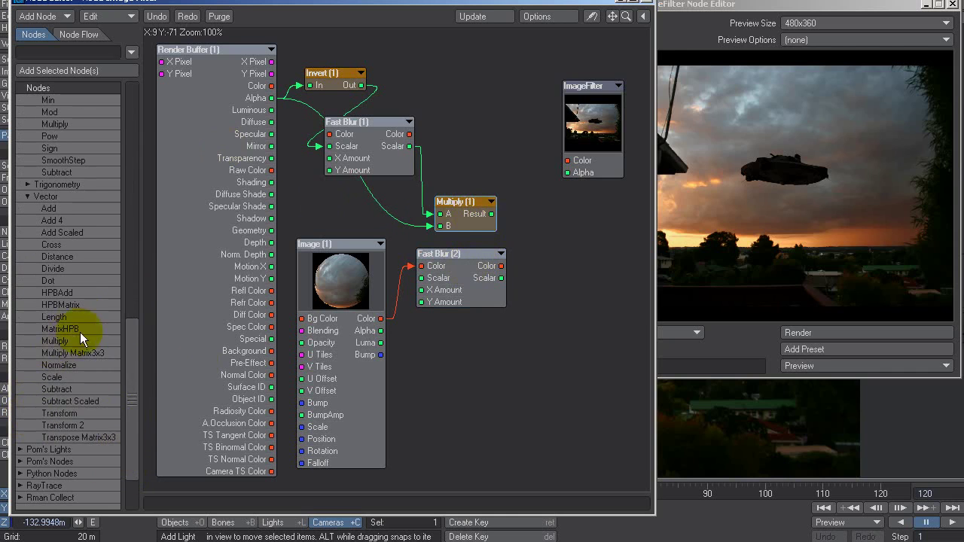
double_click(56, 377)
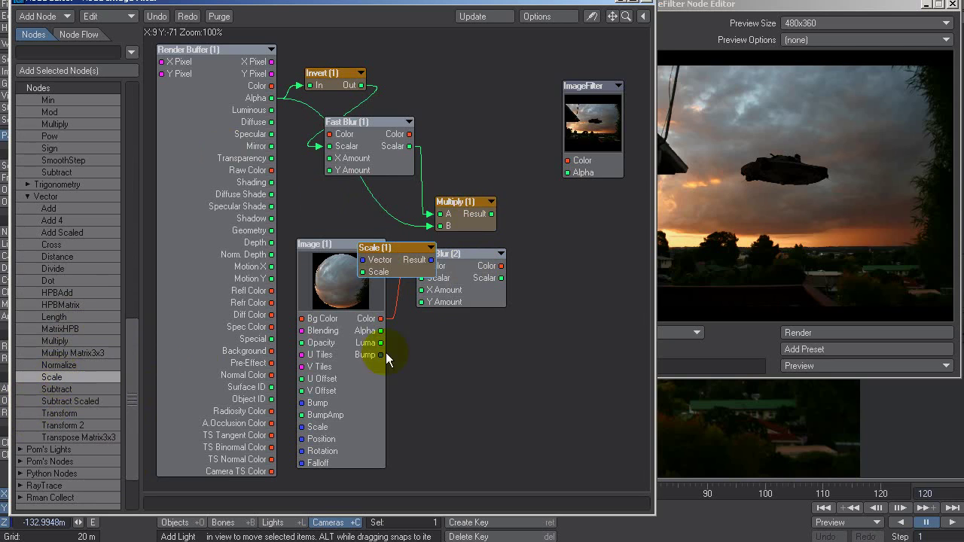
drag(375, 248, 536, 276)
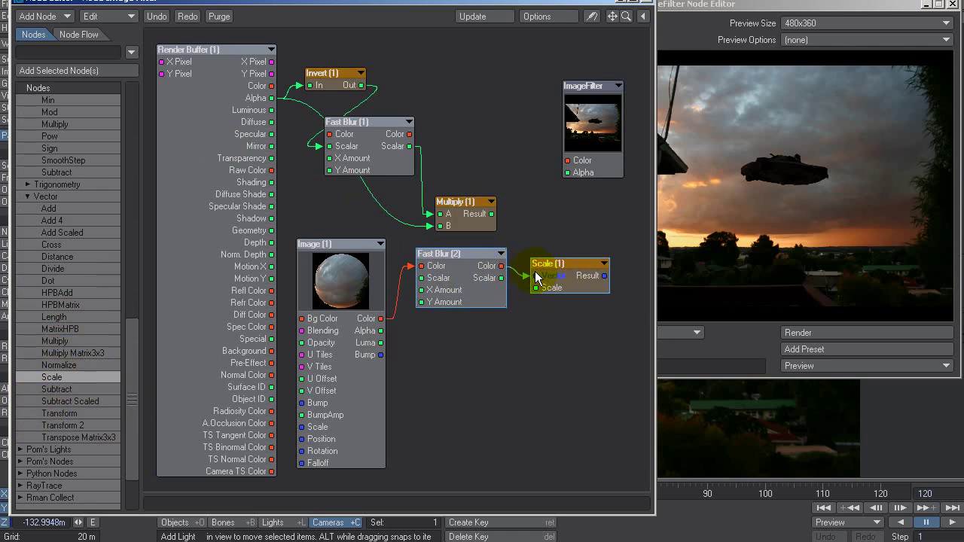
Rearrange the nodes around the vector Scale node and connect the Multiply Result to its Scale input.
drag(466, 283, 461, 315)
drag(550, 265, 541, 244)
drag(488, 218, 435, 220)
click(545, 256)
Preview the Scale Result through ImageFilter's Color input, unlink it, and move the Scale node closer to Multiply.
drag(595, 257, 567, 160)
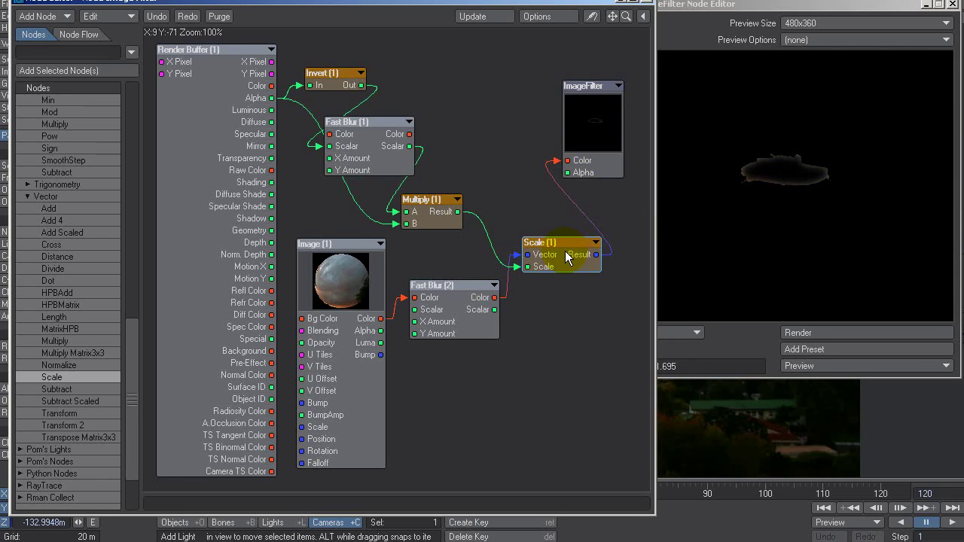
drag(566, 250, 559, 164)
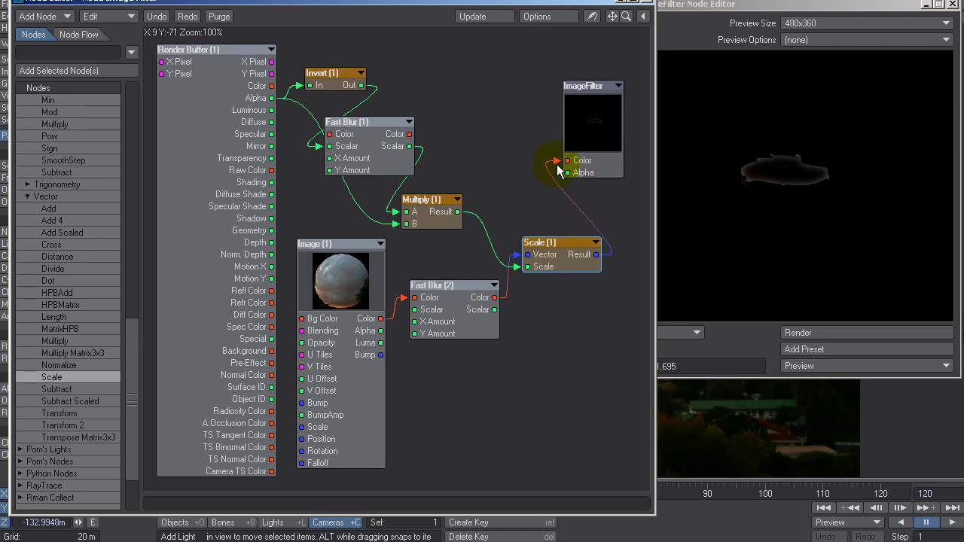
drag(550, 263, 518, 254)
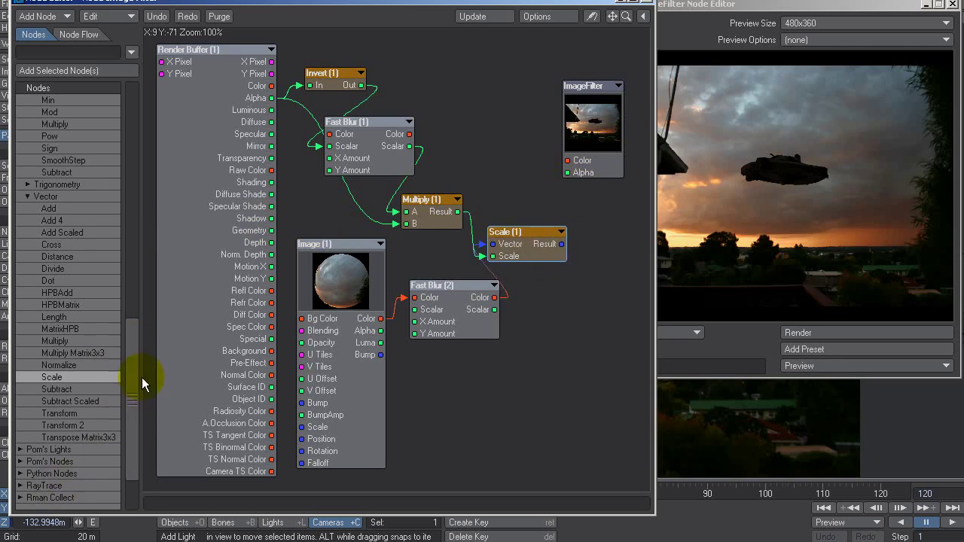
Add a Mixer node from the Tools category in the empty area beside the second Fast Blur.
scroll(125, 396, down, 3)
scroll(125, 399, down, 3)
click(20, 461)
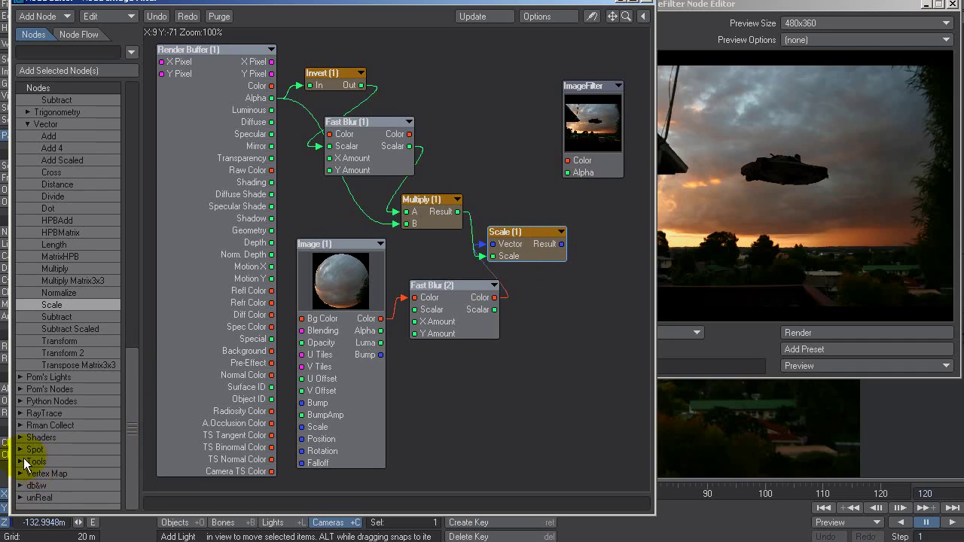
scroll(130, 439, down, 10)
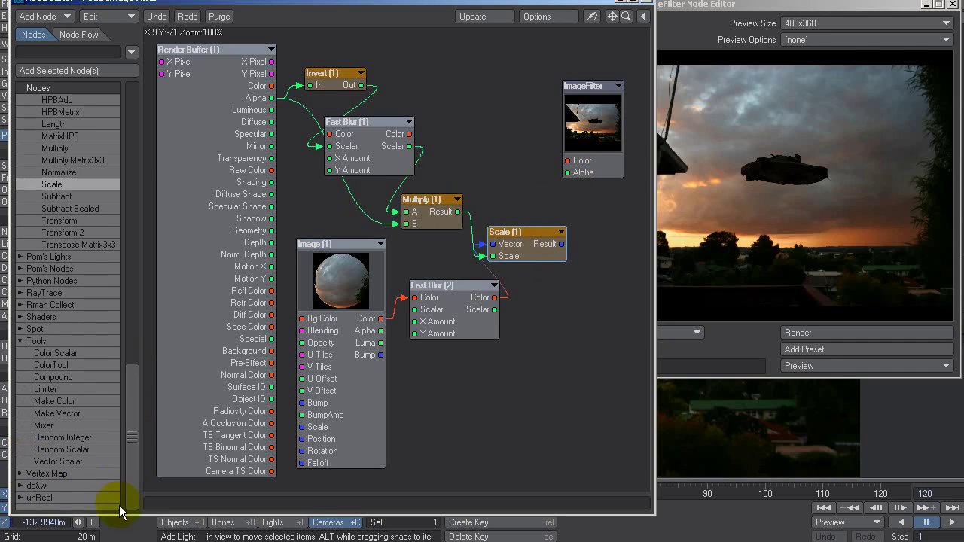
drag(52, 425, 551, 335)
Spread out the Image, second Fast Blur, Scale and Multiply nodes around the Mixer.
drag(355, 298, 348, 297)
drag(461, 319, 451, 316)
drag(505, 258, 524, 246)
drag(452, 226, 451, 230)
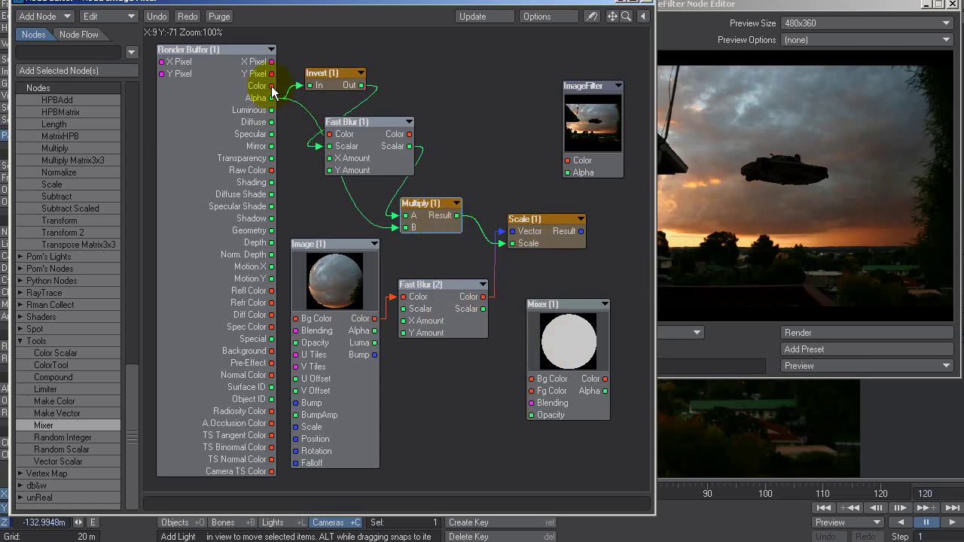
Connect Render Buffer Color to the Mixer's Bg Color and Scale Result to its Fg Color, with Scale moved directly below Multiply.
drag(272, 88, 537, 384)
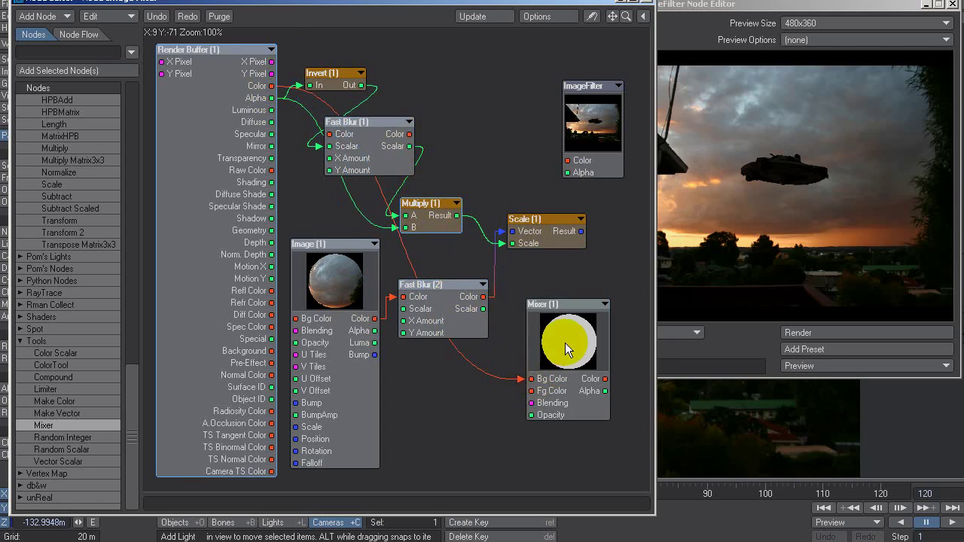
drag(557, 238, 530, 390)
drag(506, 248, 466, 264)
drag(458, 301, 456, 347)
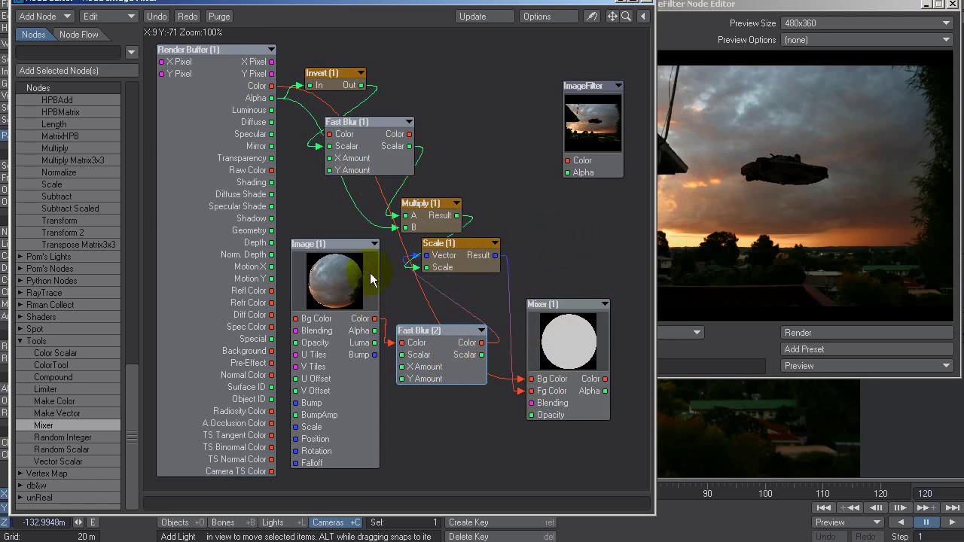
Collapse the Image, both Fast Blur, Scale, Multiply and Invert nodes.
click(374, 244)
click(480, 331)
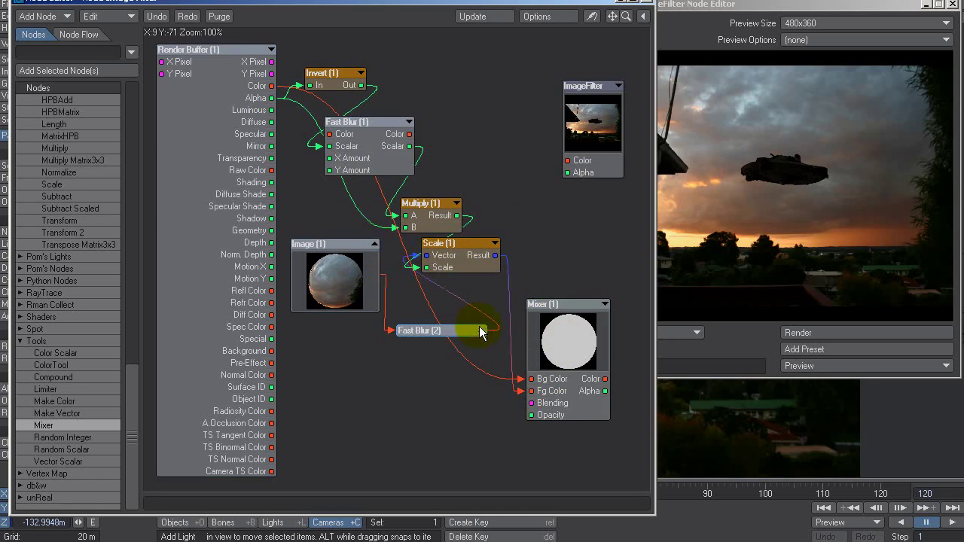
click(494, 244)
click(457, 203)
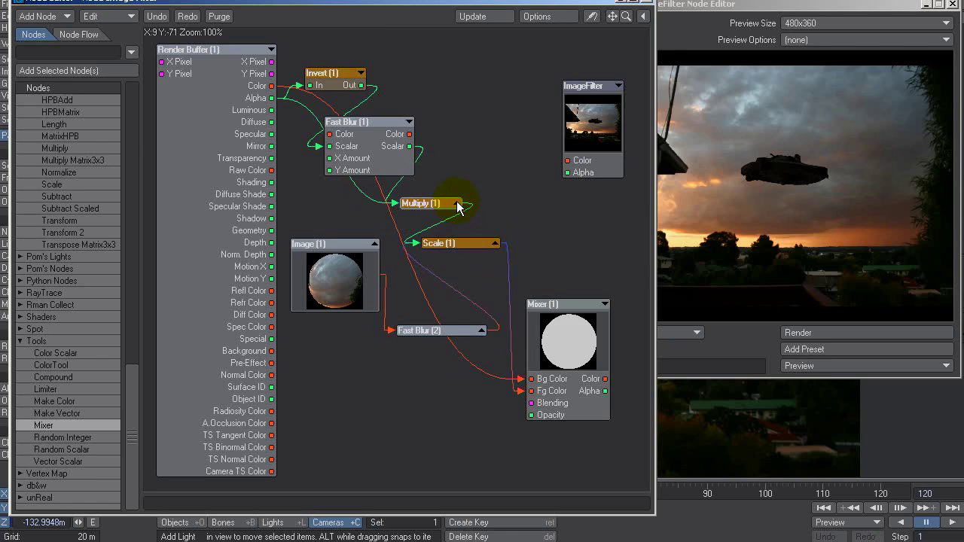
click(408, 123)
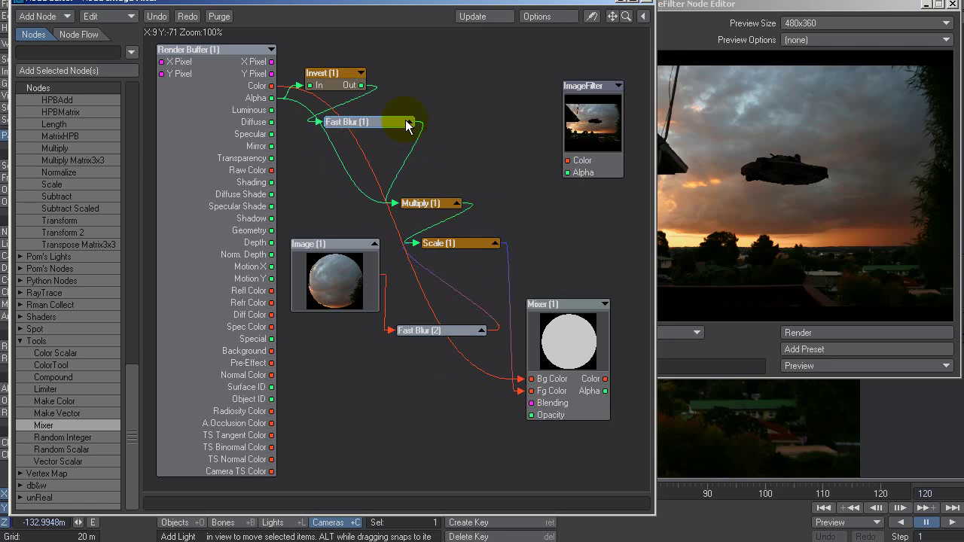
click(360, 74)
Stack the collapsed Invert, Fast Blur, Multiply and Scale nodes compactly above the Image node and the Mixer.
drag(342, 73, 345, 59)
drag(354, 120, 434, 69)
drag(424, 204, 435, 106)
drag(448, 243, 447, 155)
drag(431, 324, 382, 195)
drag(551, 305, 448, 216)
Set the Mixer's Blending to Screen and connect its Color output to ImageFilter's Color input.
double_click(457, 264)
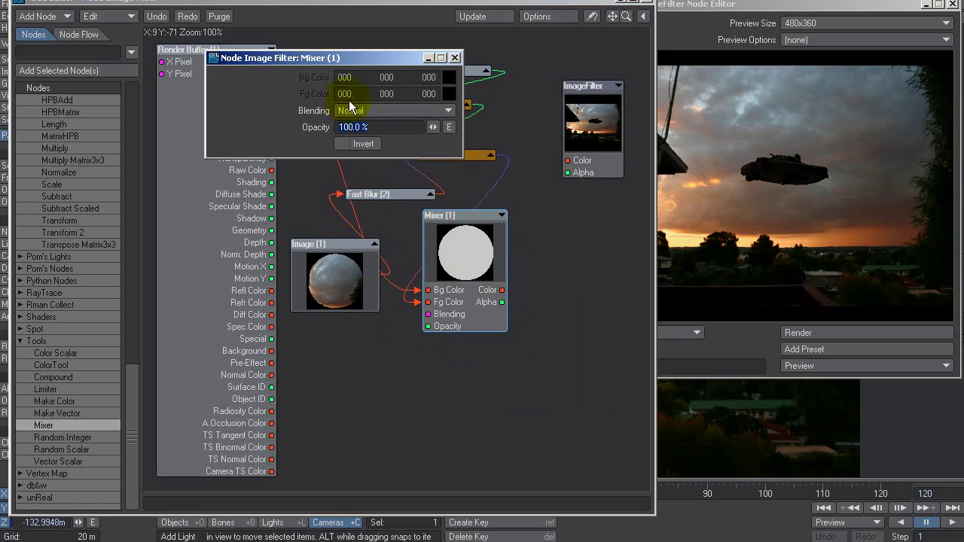
click(375, 112)
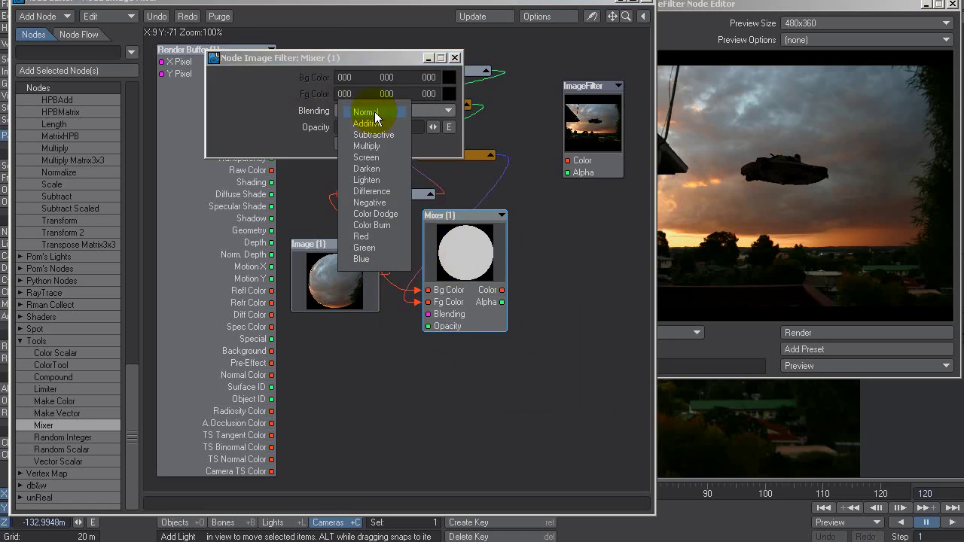
click(369, 158)
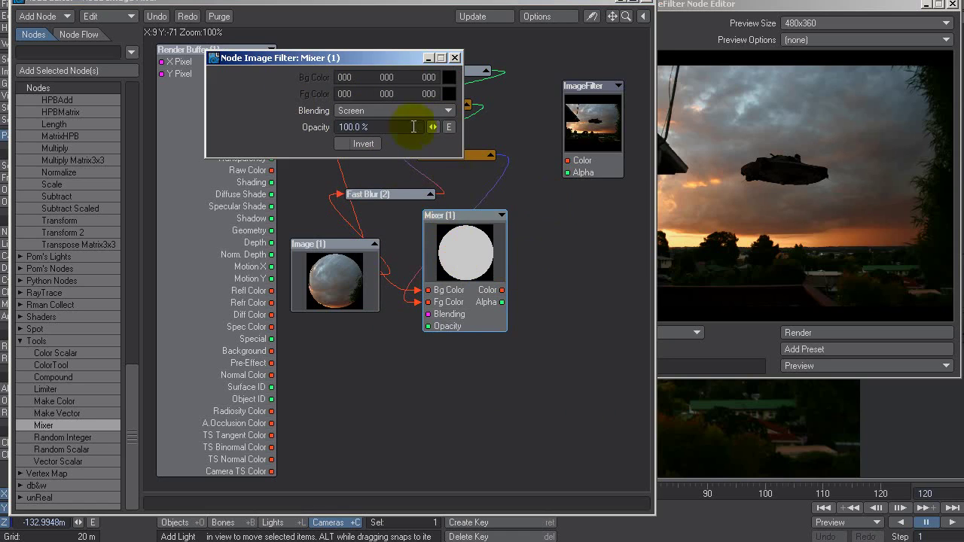
drag(502, 291, 555, 237)
drag(545, 198, 568, 161)
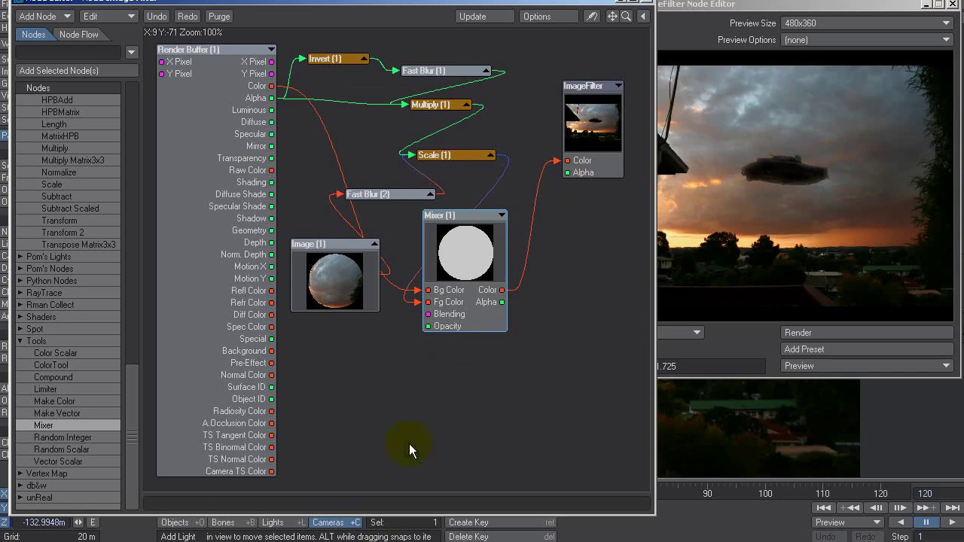
Render the current frame and examine the light wrap on the spaceship's edges at 300% zoom.
key(F9)
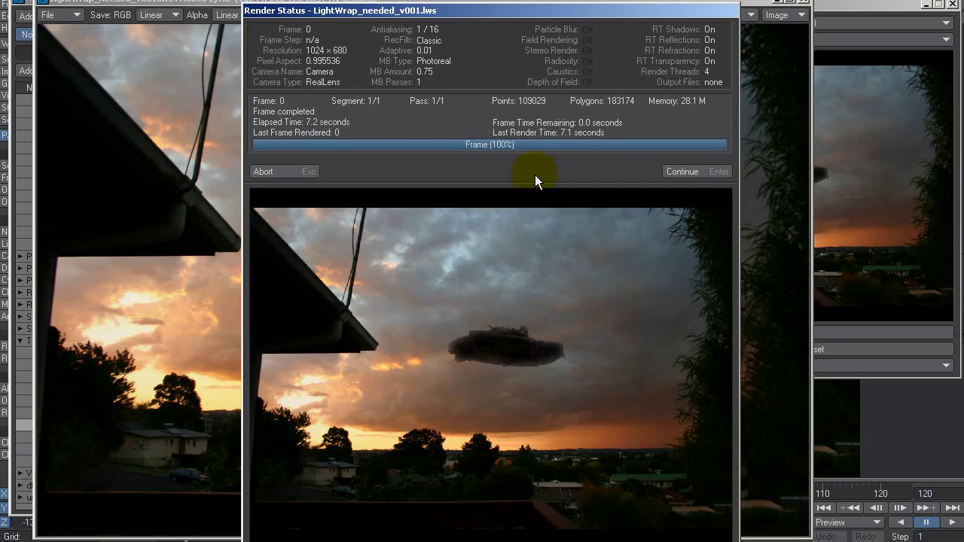
key(Return)
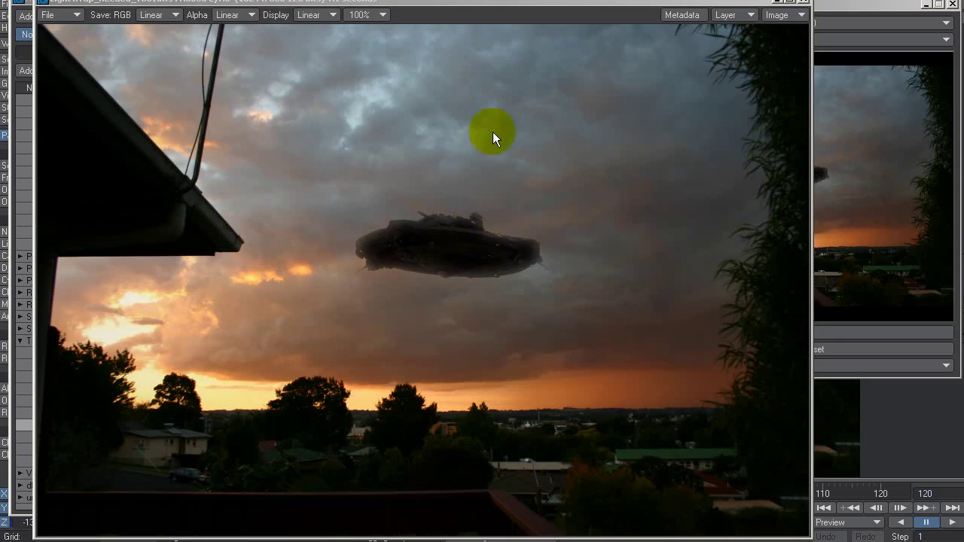
click(365, 14)
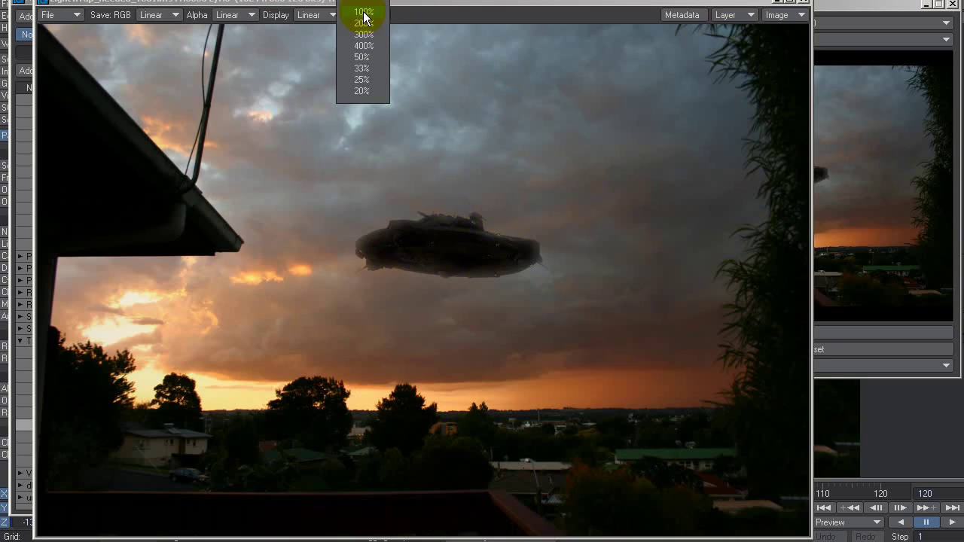
click(364, 36)
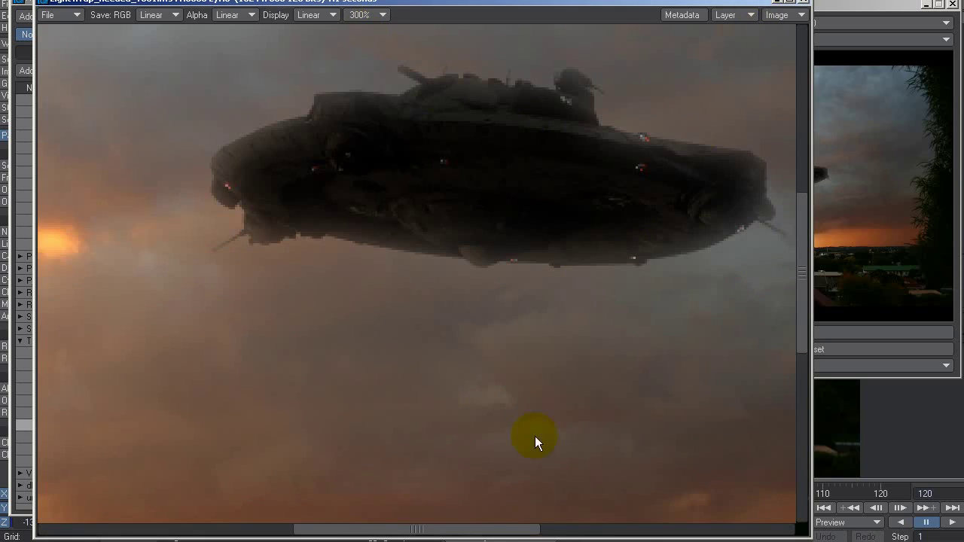
drag(490, 528, 513, 530)
drag(800, 301, 802, 264)
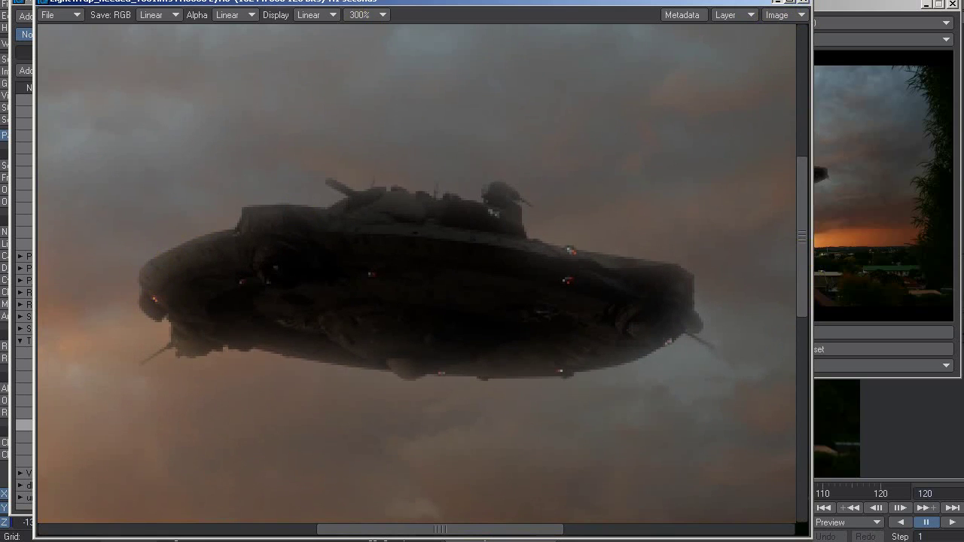
click(803, 1)
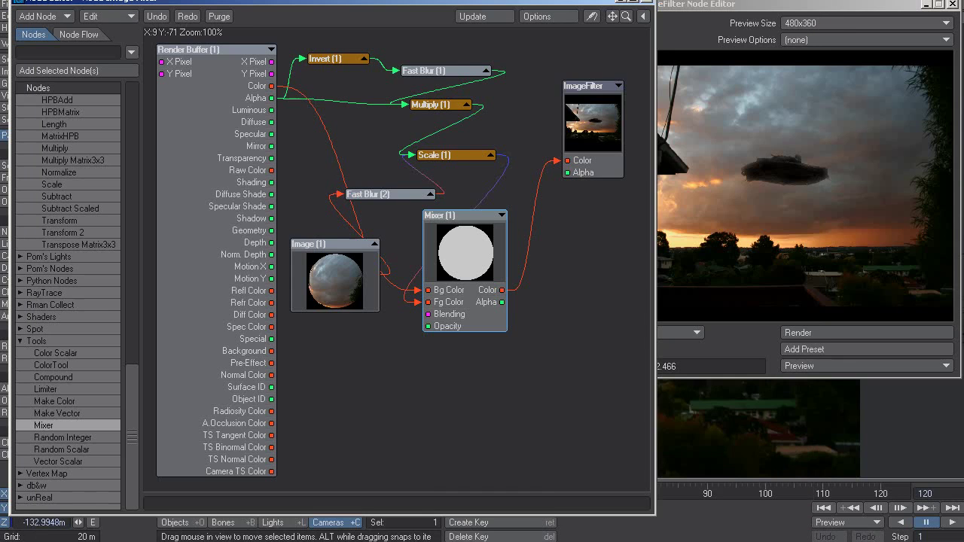
Set the Mixer's Opacity to 35%.
double_click(462, 267)
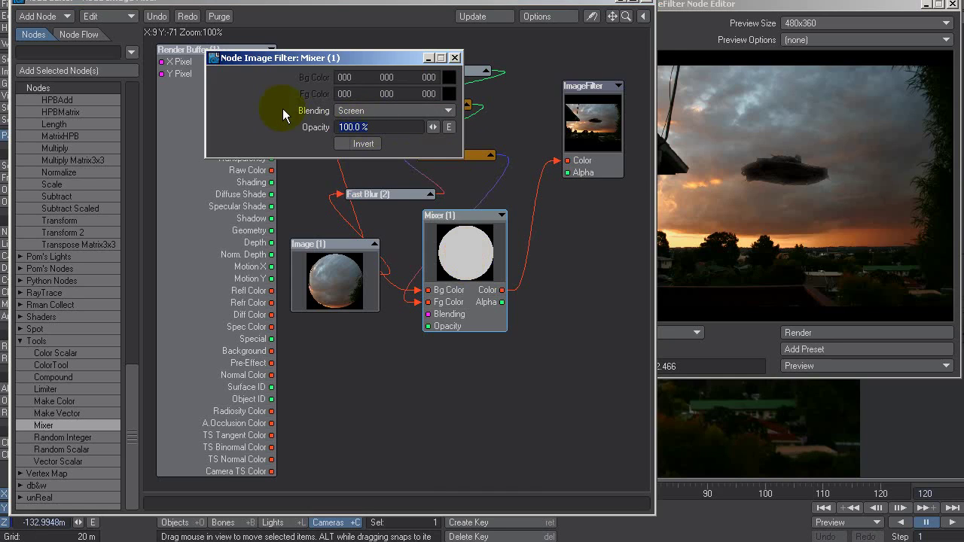
text(35)
key(Return)
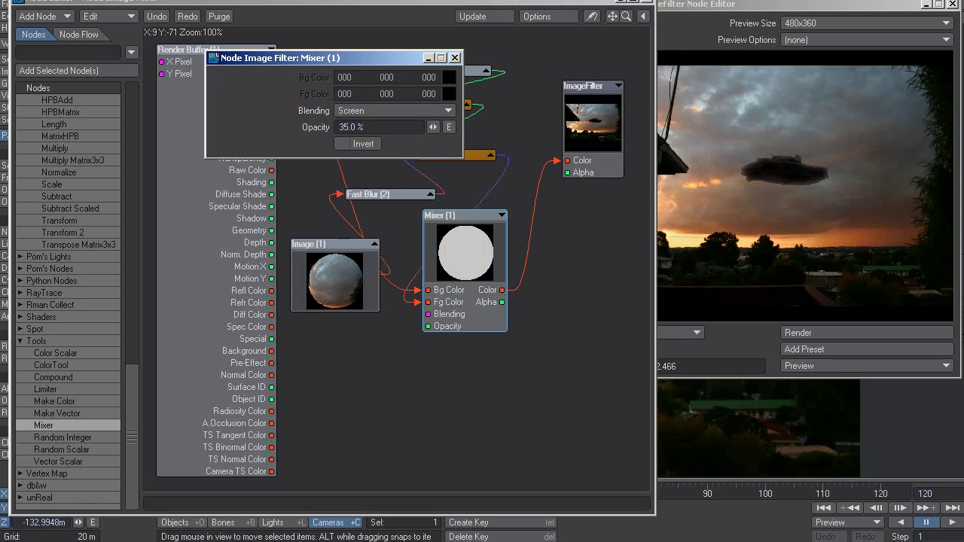
click(453, 58)
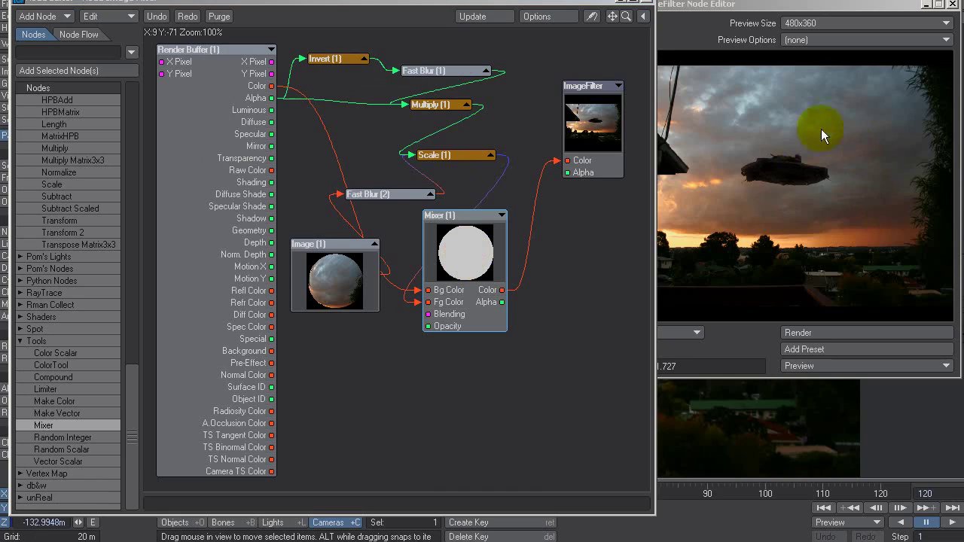
Clear the ImageFilter preview window and Node Editor off the main interface, and render the current frame again.
click(952, 5)
drag(578, 6, 737, 14)
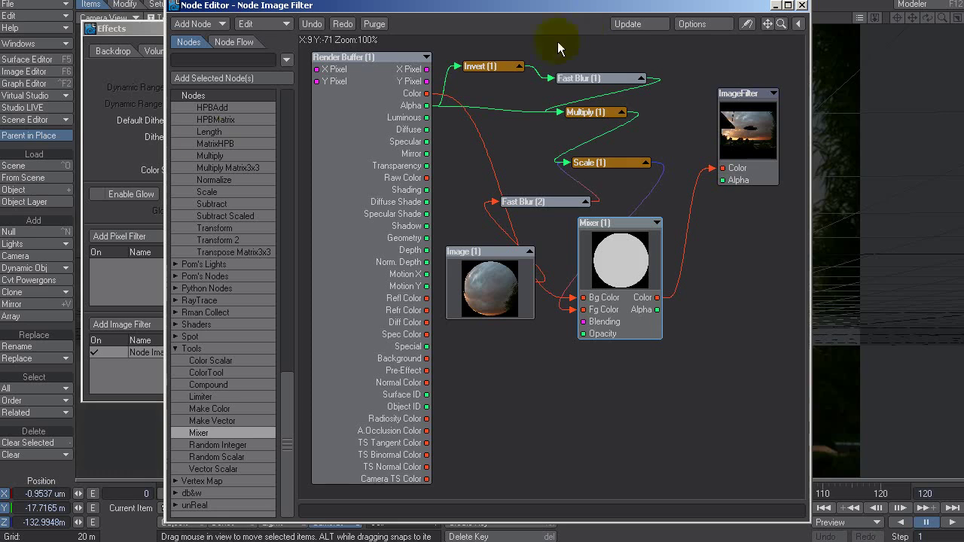
drag(219, 9, 218, 33)
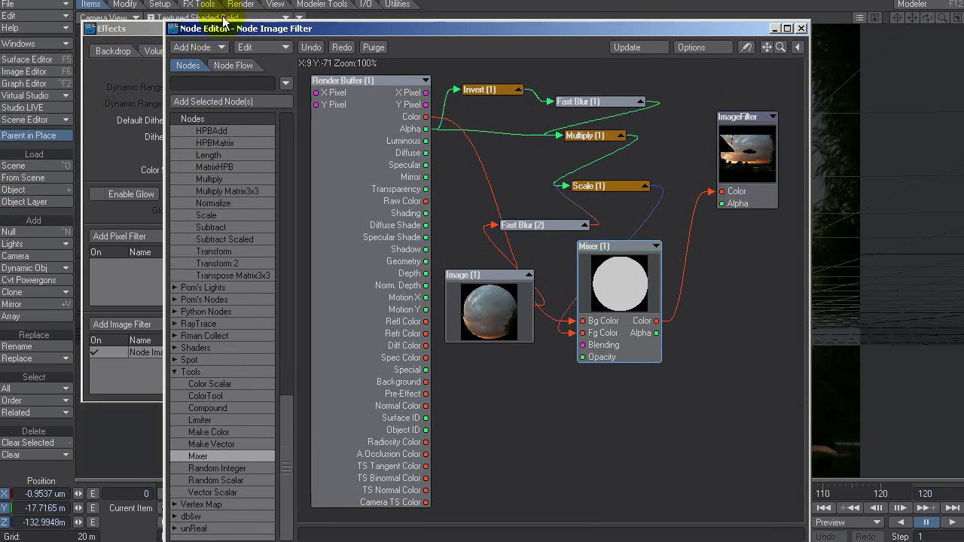
click(241, 3)
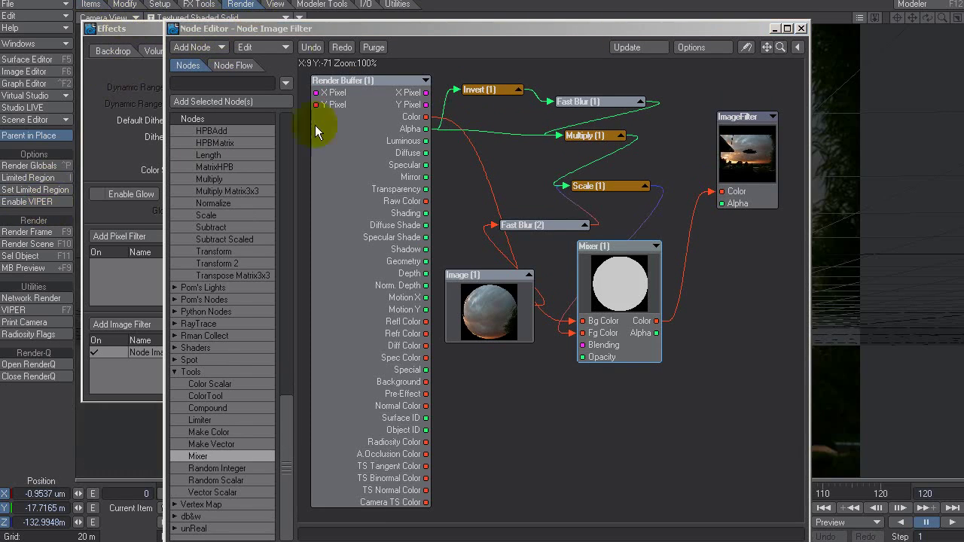
drag(293, 31, 209, 9)
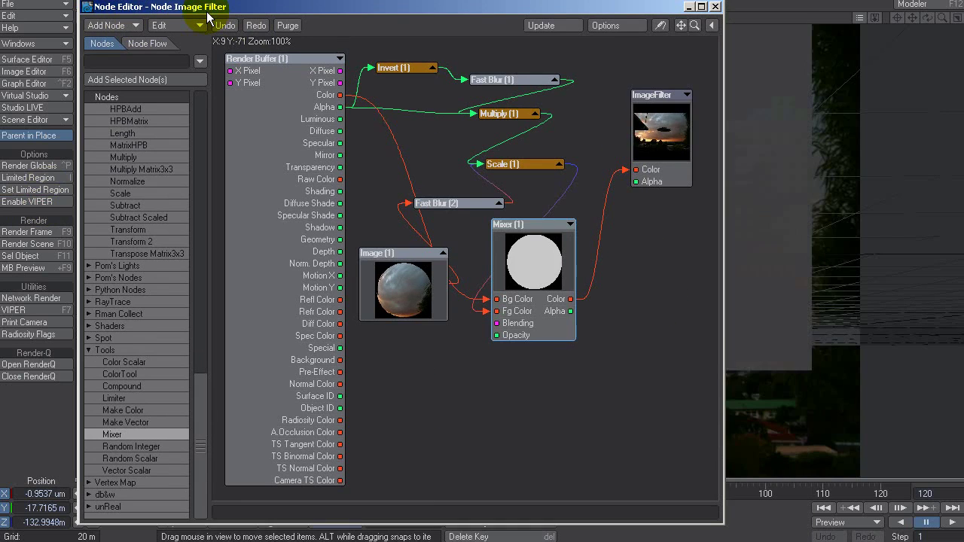
key(F9)
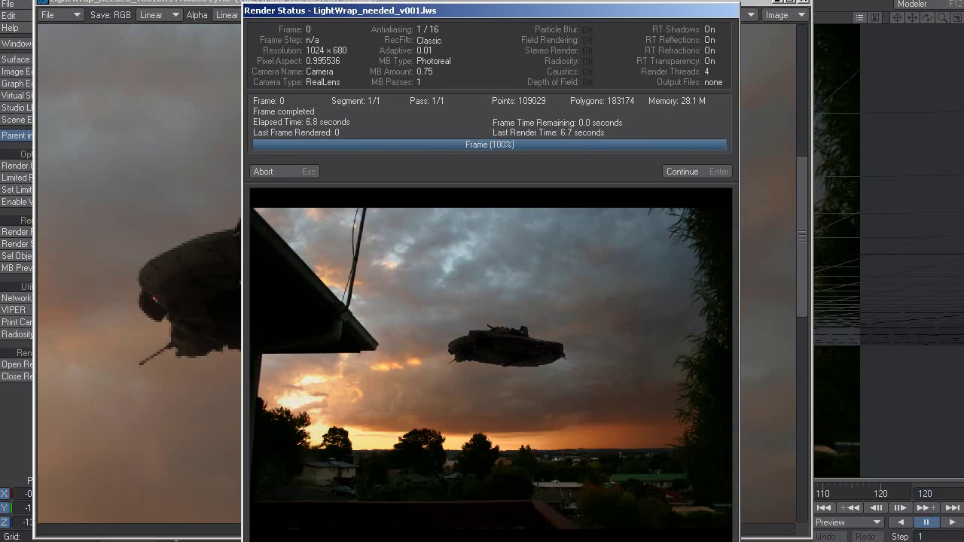
Dismiss the render status, compare the light wrap between the Lyr:5 and Lyr:6 renders of frame 0, and close the image viewer.
click(283, 171)
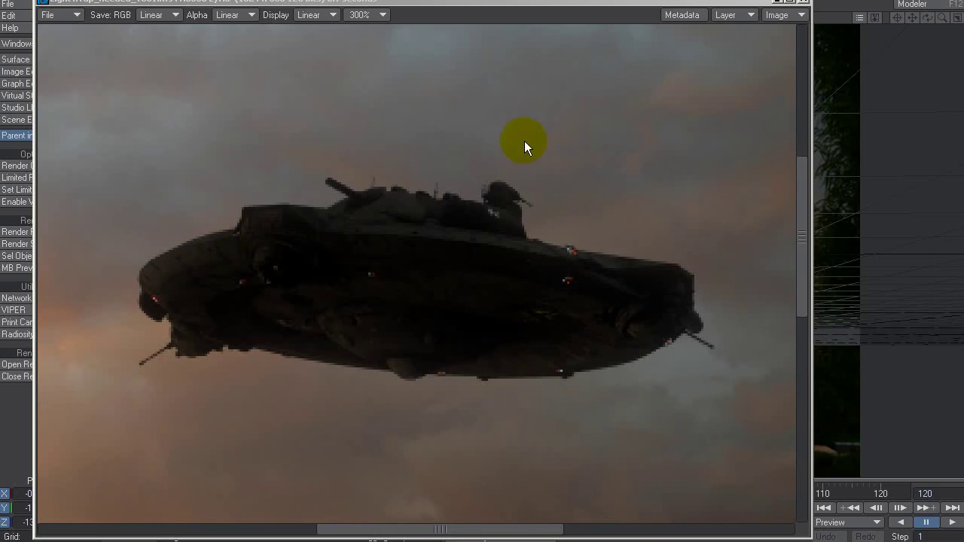
click(732, 14)
click(731, 11)
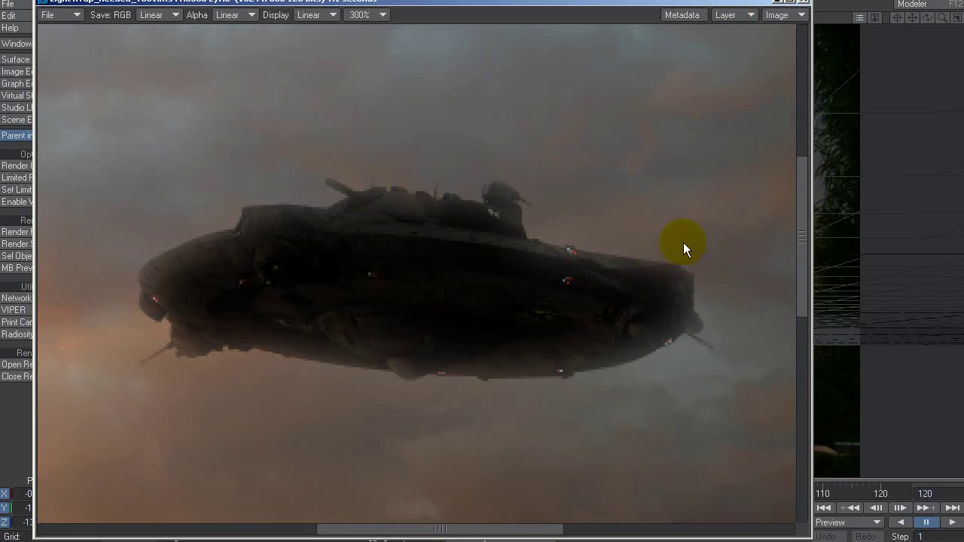
click(768, 15)
click(742, 27)
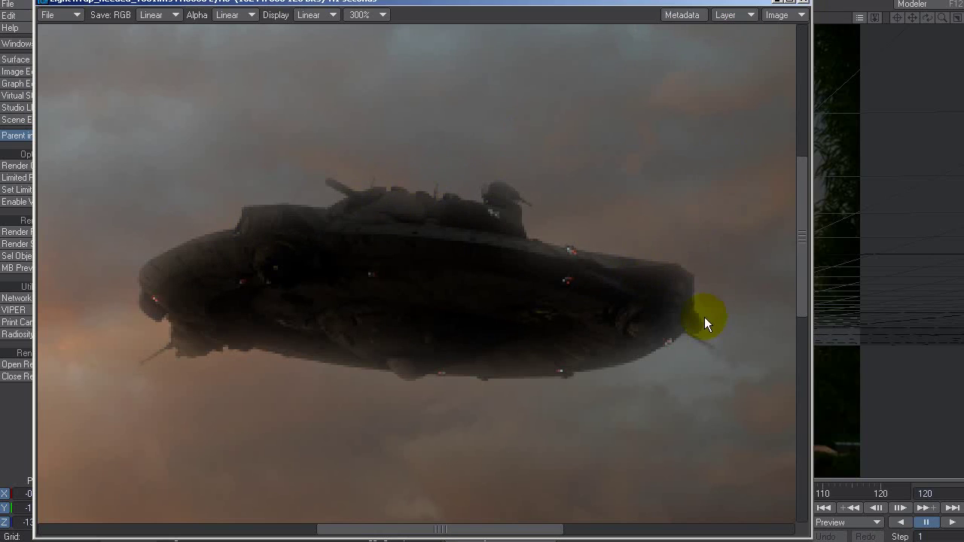
click(775, 15)
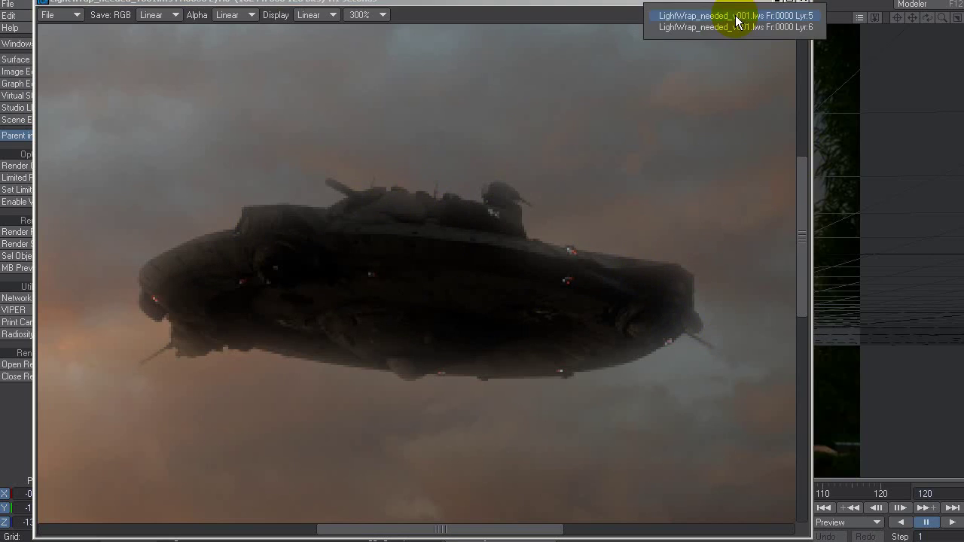
click(735, 30)
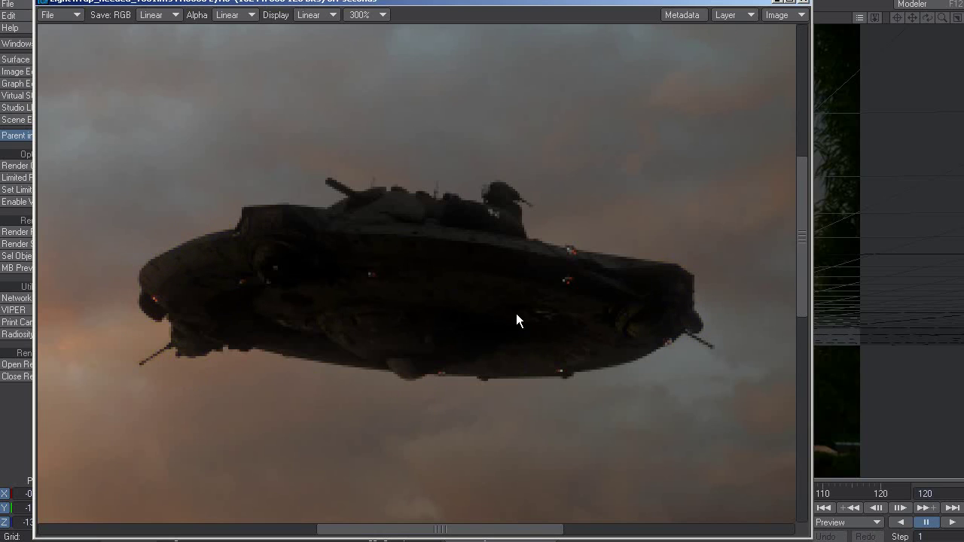
click(801, 2)
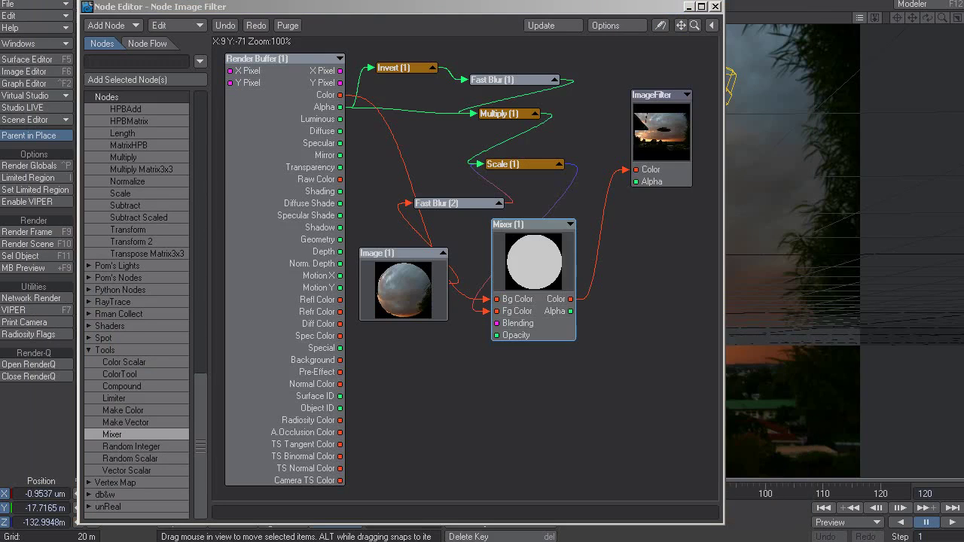